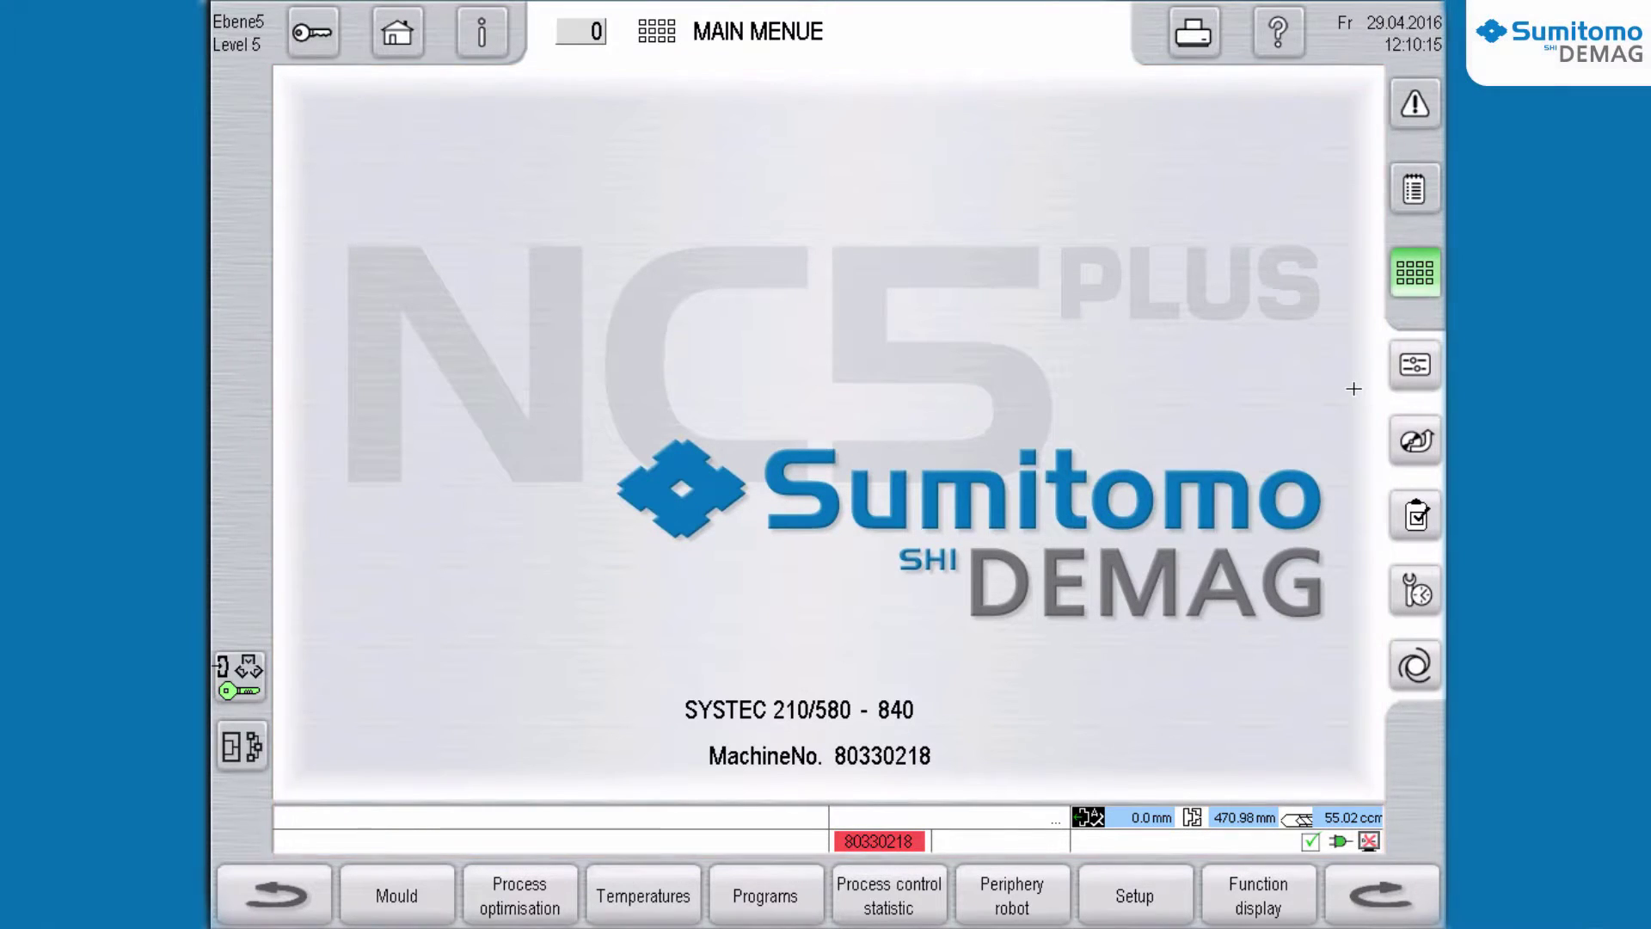
Step: Bring up the SELECT SCREEN overview of all controller screens
left_click(478, 32)
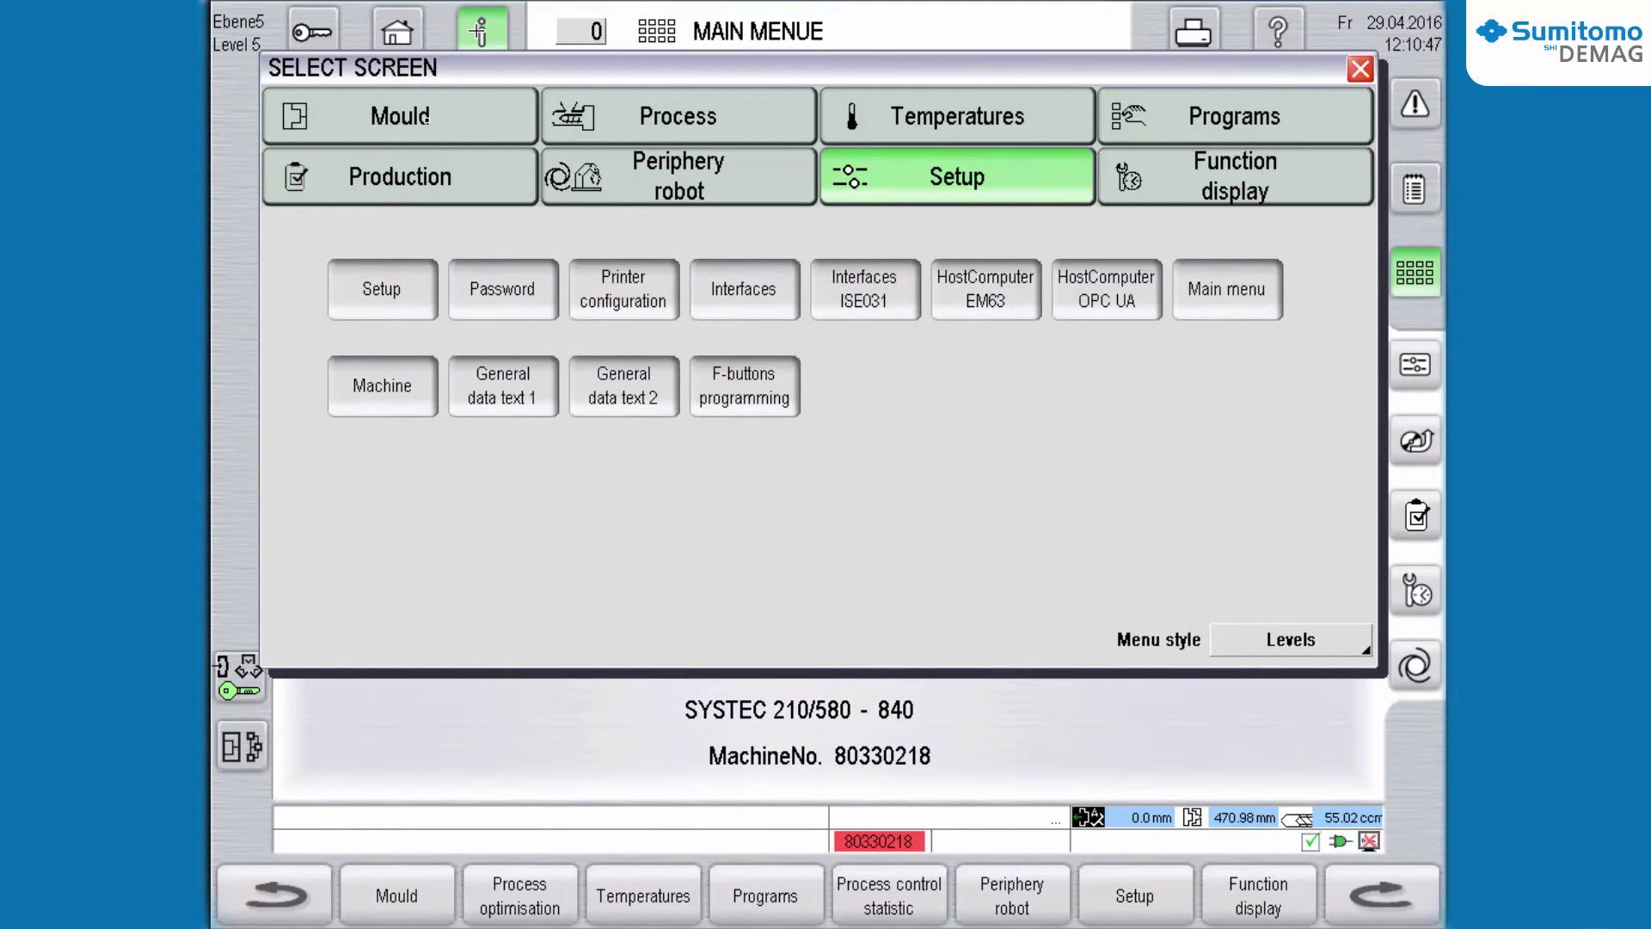
Step: Pick the Mould group and open the main Mould settings screen
left_click(426, 116)
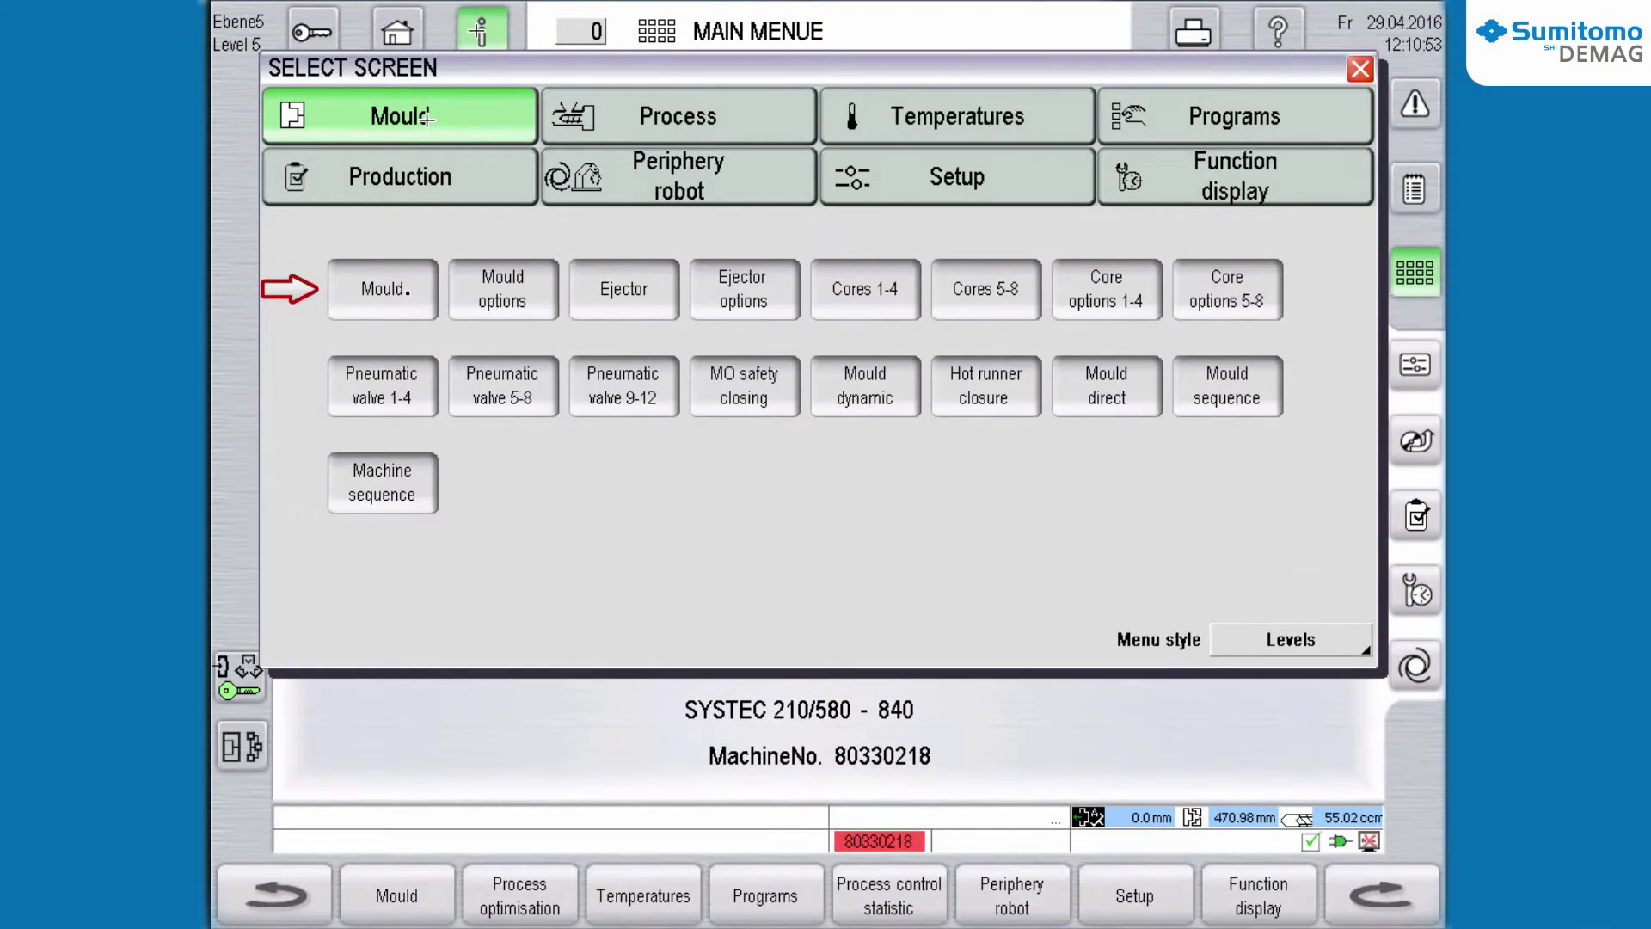
left_click(407, 291)
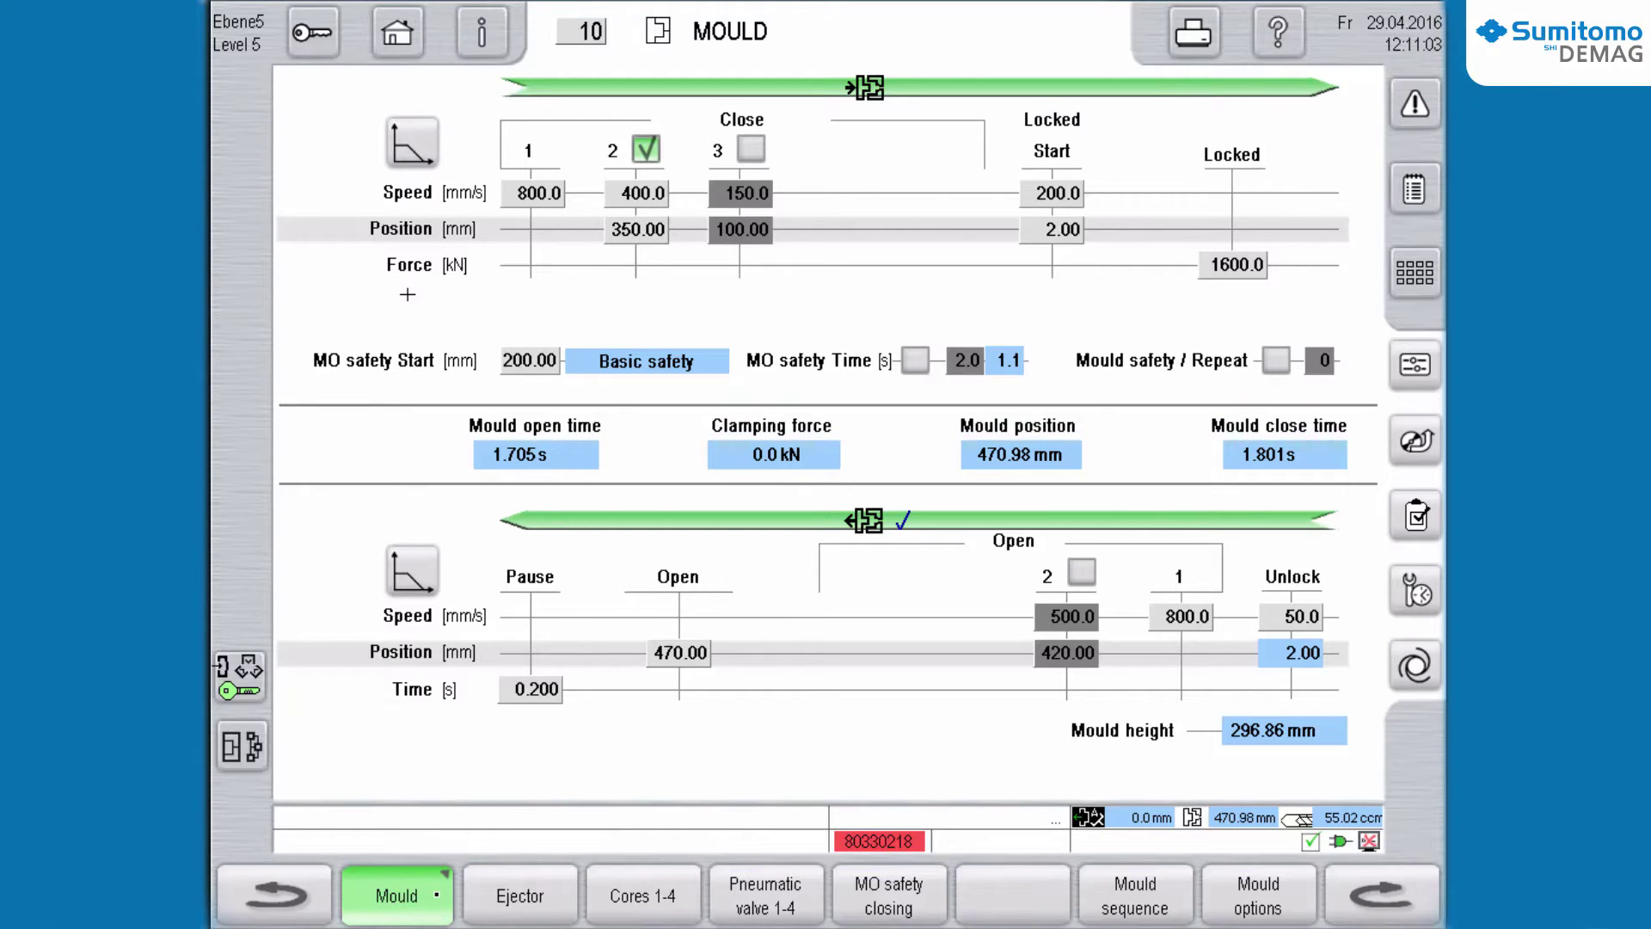
Step: Glance at the Mould function group popup, dismiss it, and open MO safety closing
left_click(436, 895)
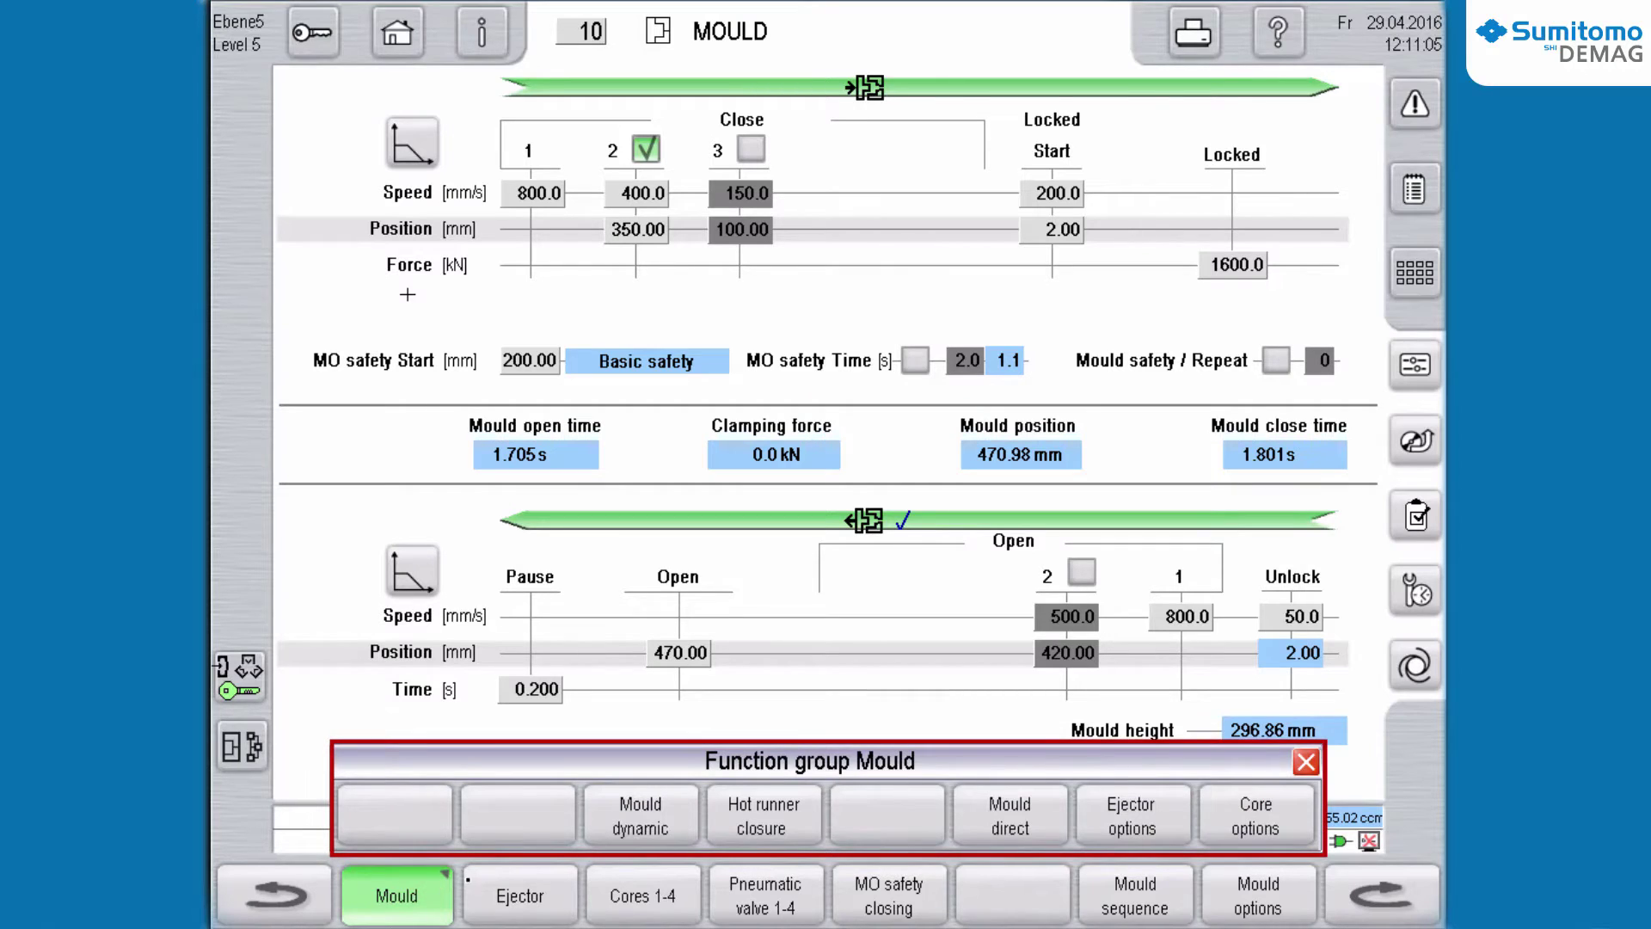
left_click(1306, 761)
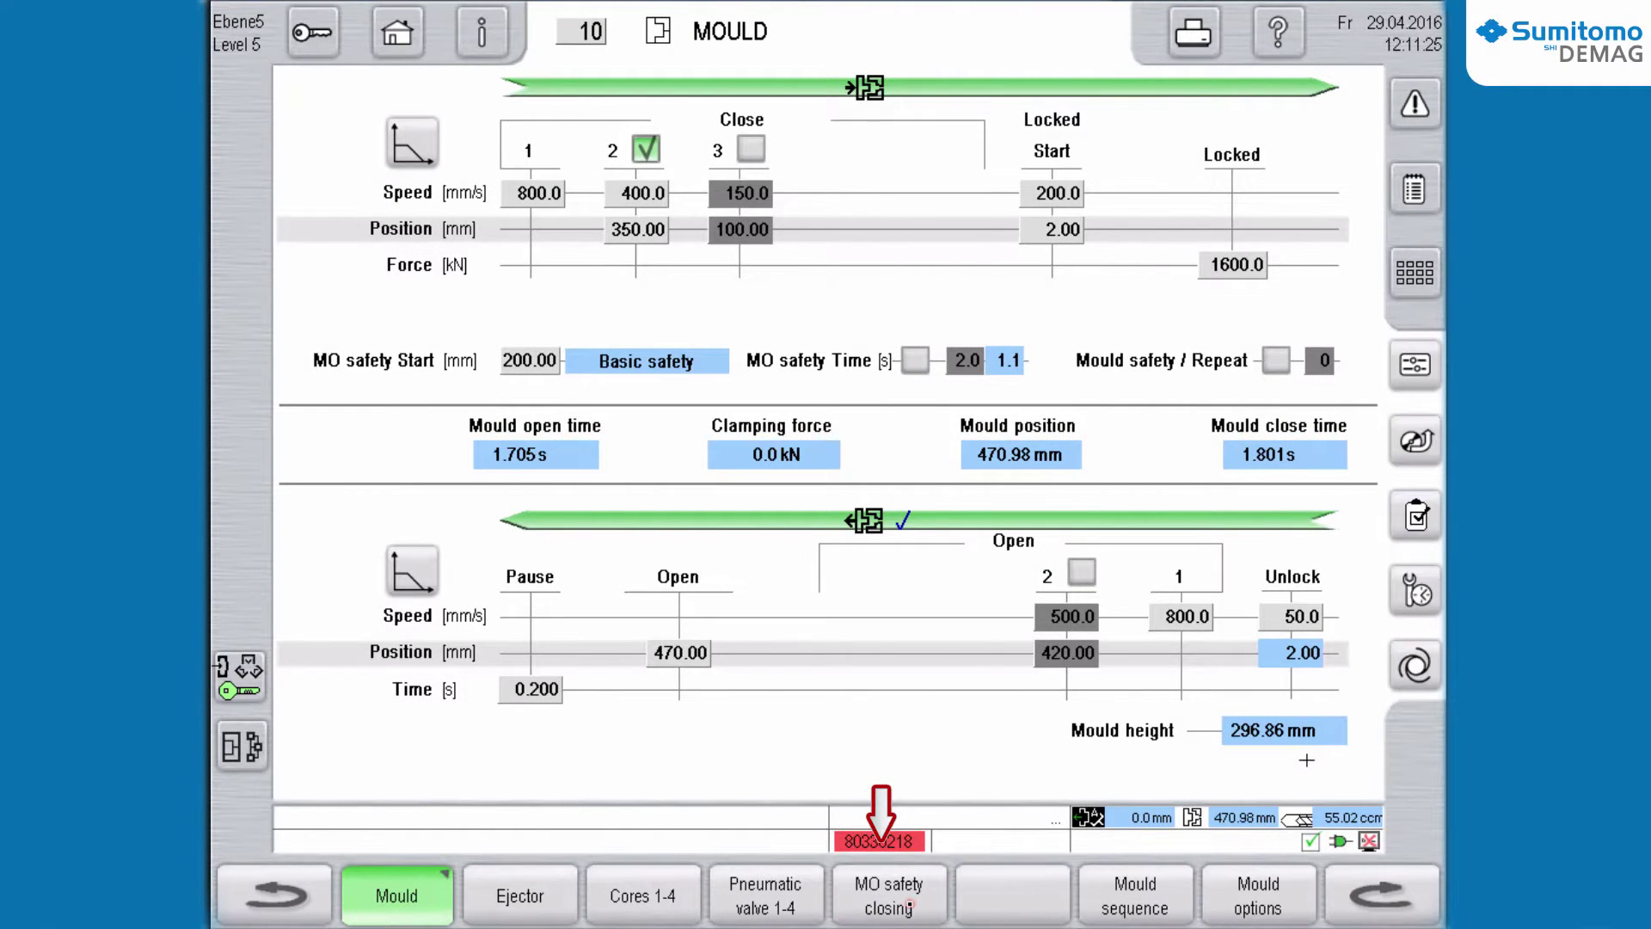
left_click(889, 897)
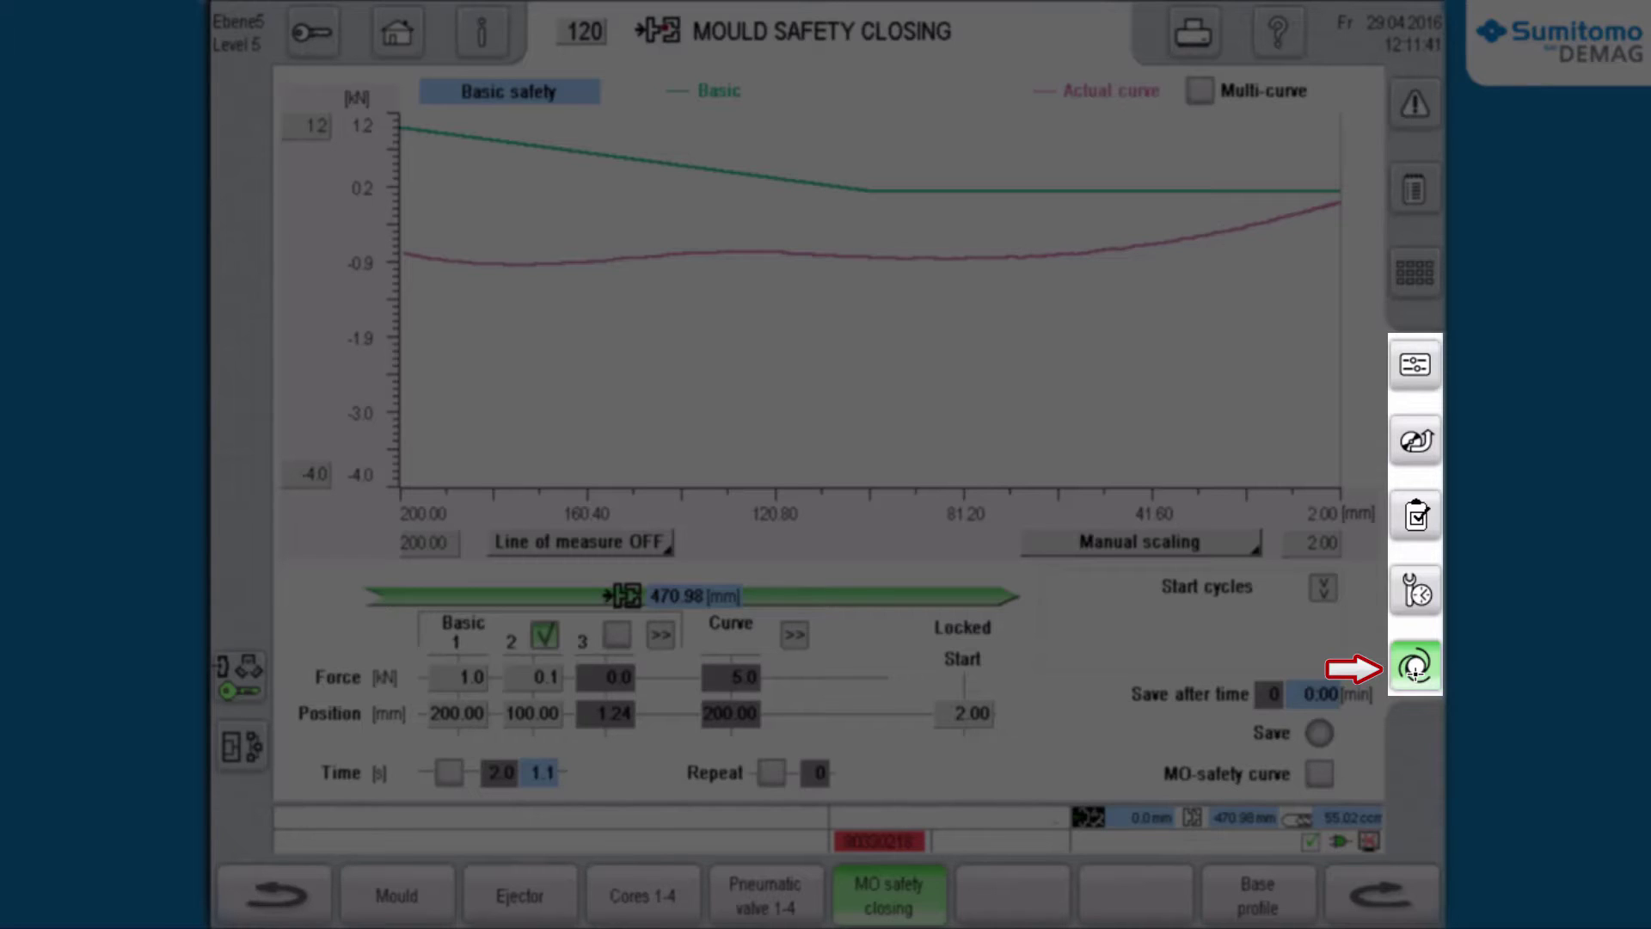
Step: Store MO safety closing as a favourite screen and return to the Mould screen
left_click(1416, 668)
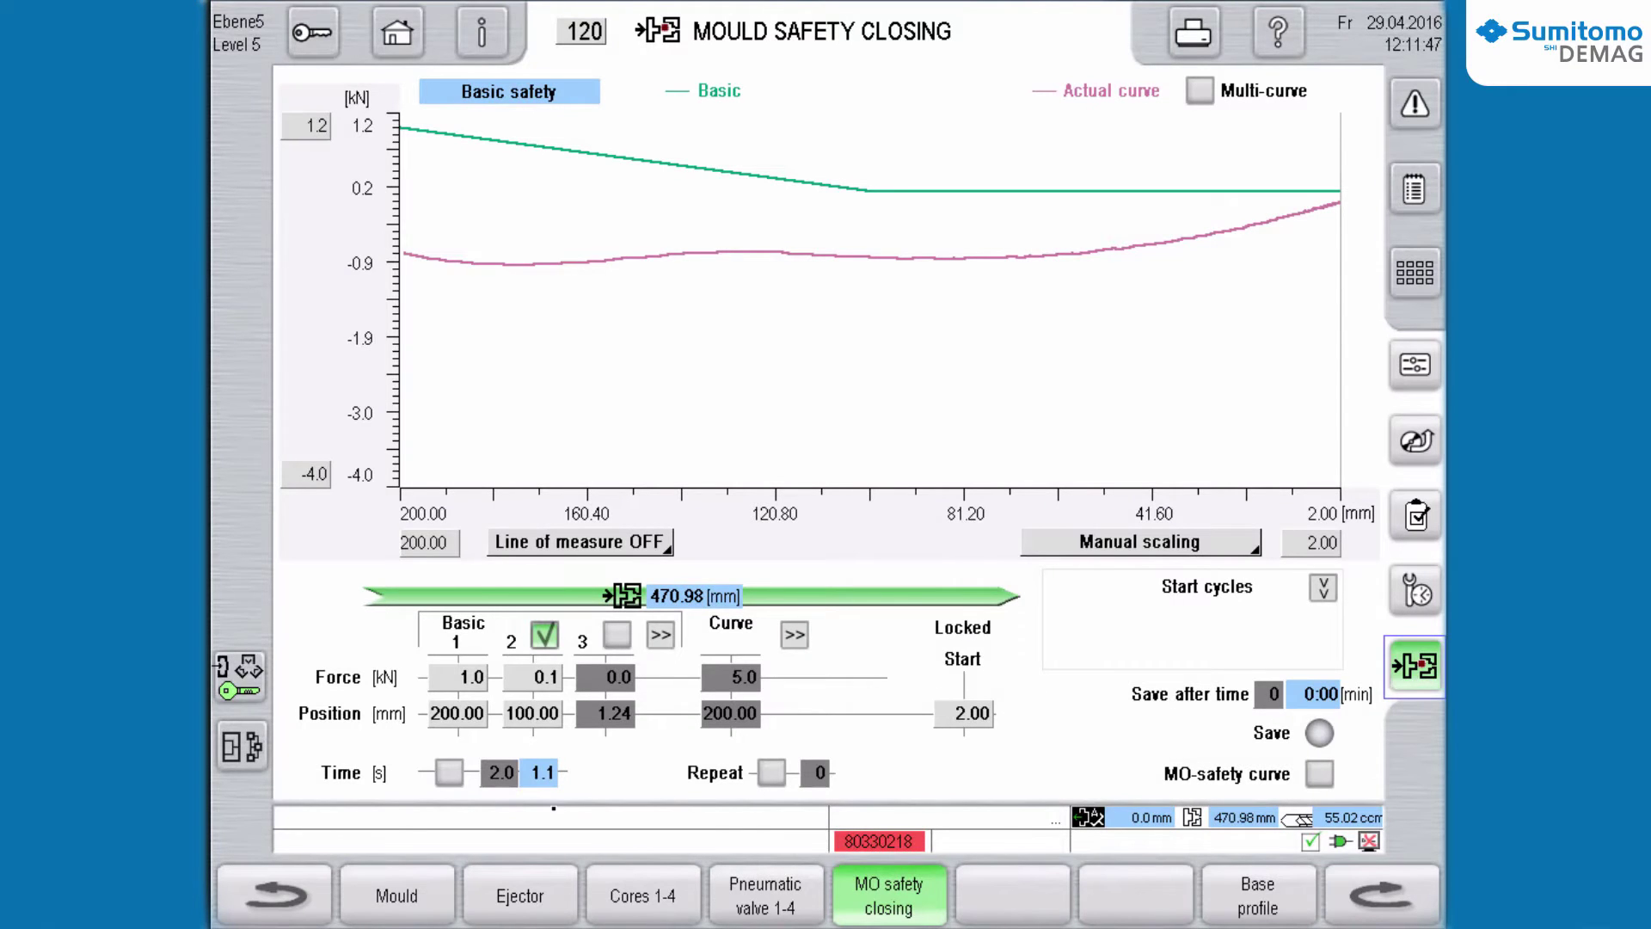
left_click(413, 901)
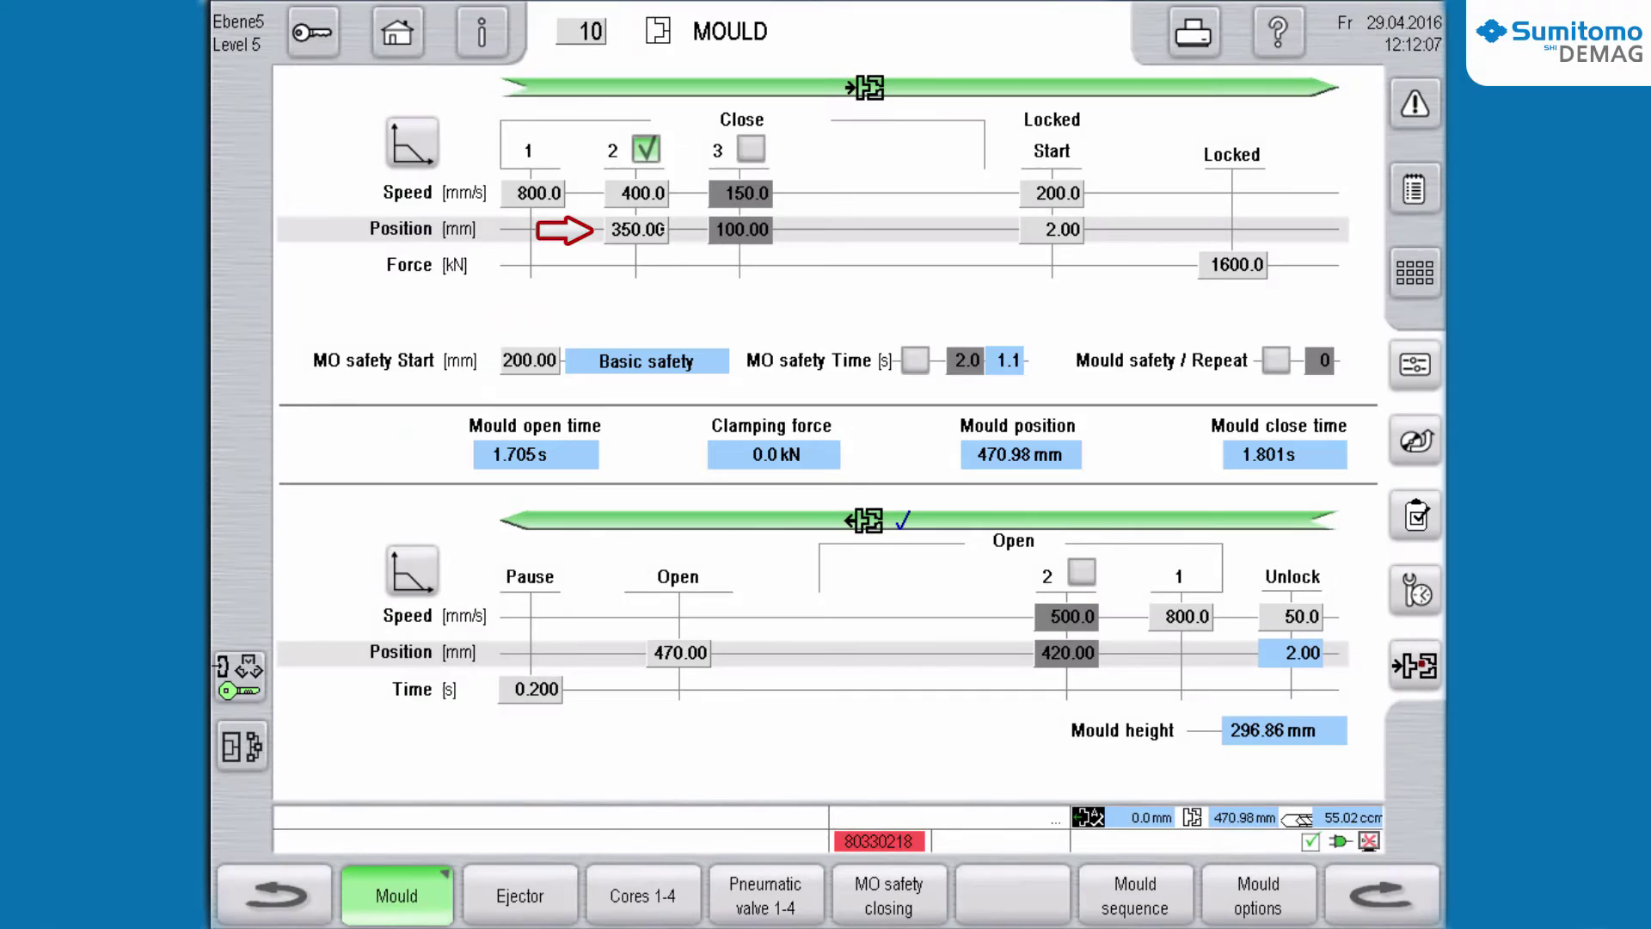
Step: Change the close stage 2 position from 350 mm to 320 mm
left_click(659, 231)
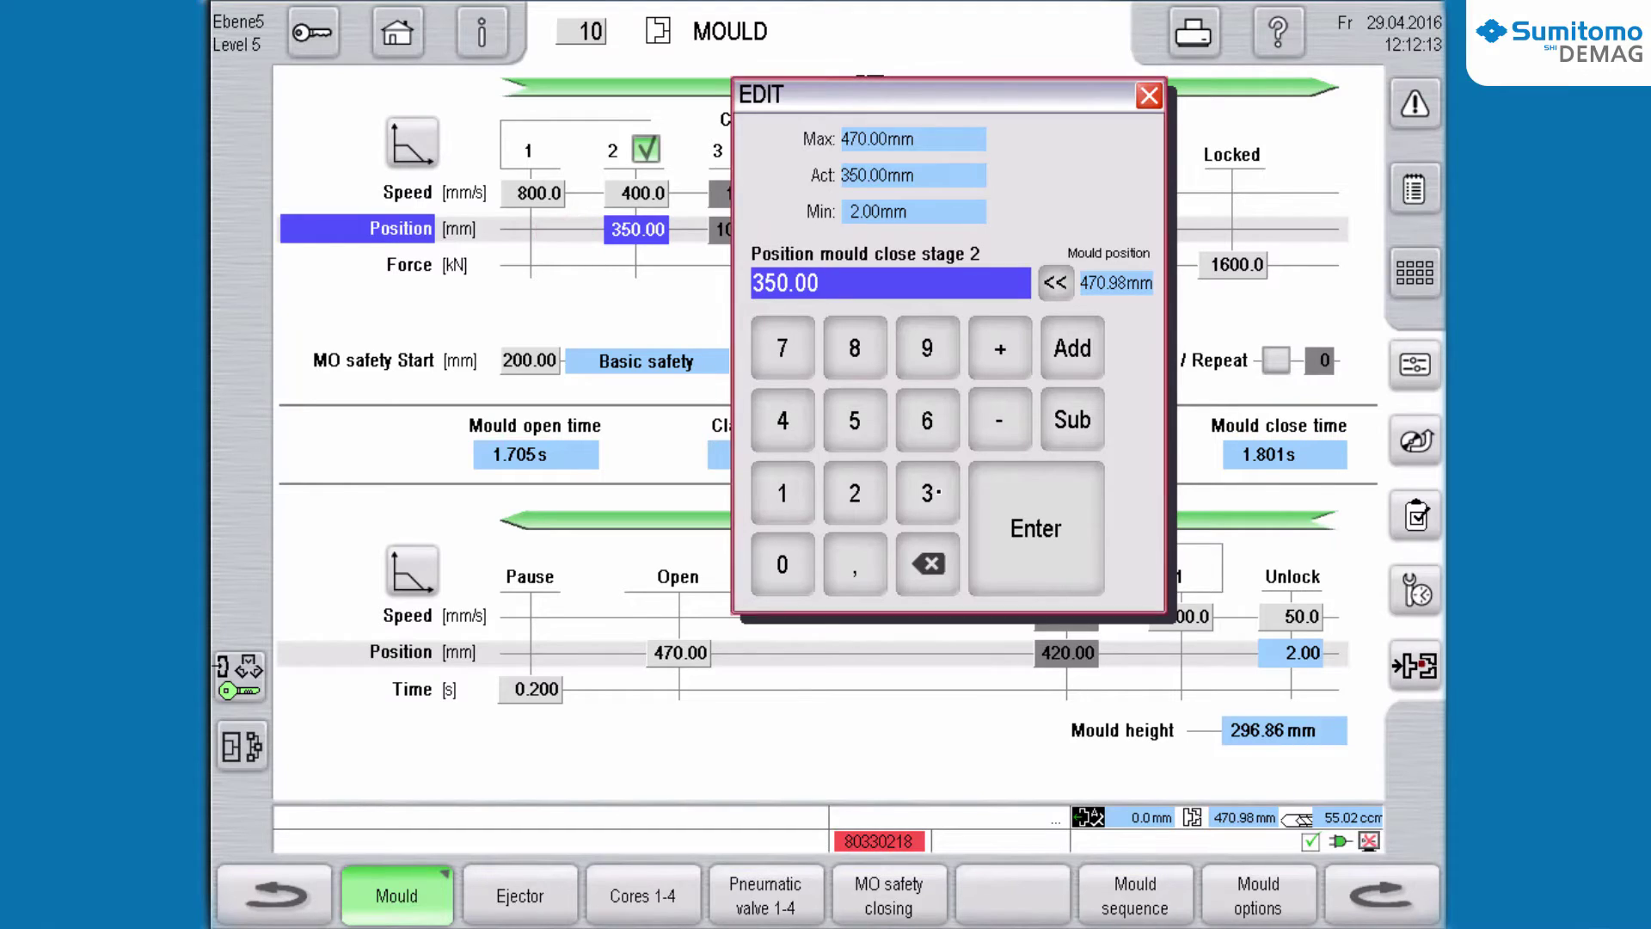
left_click(927, 493)
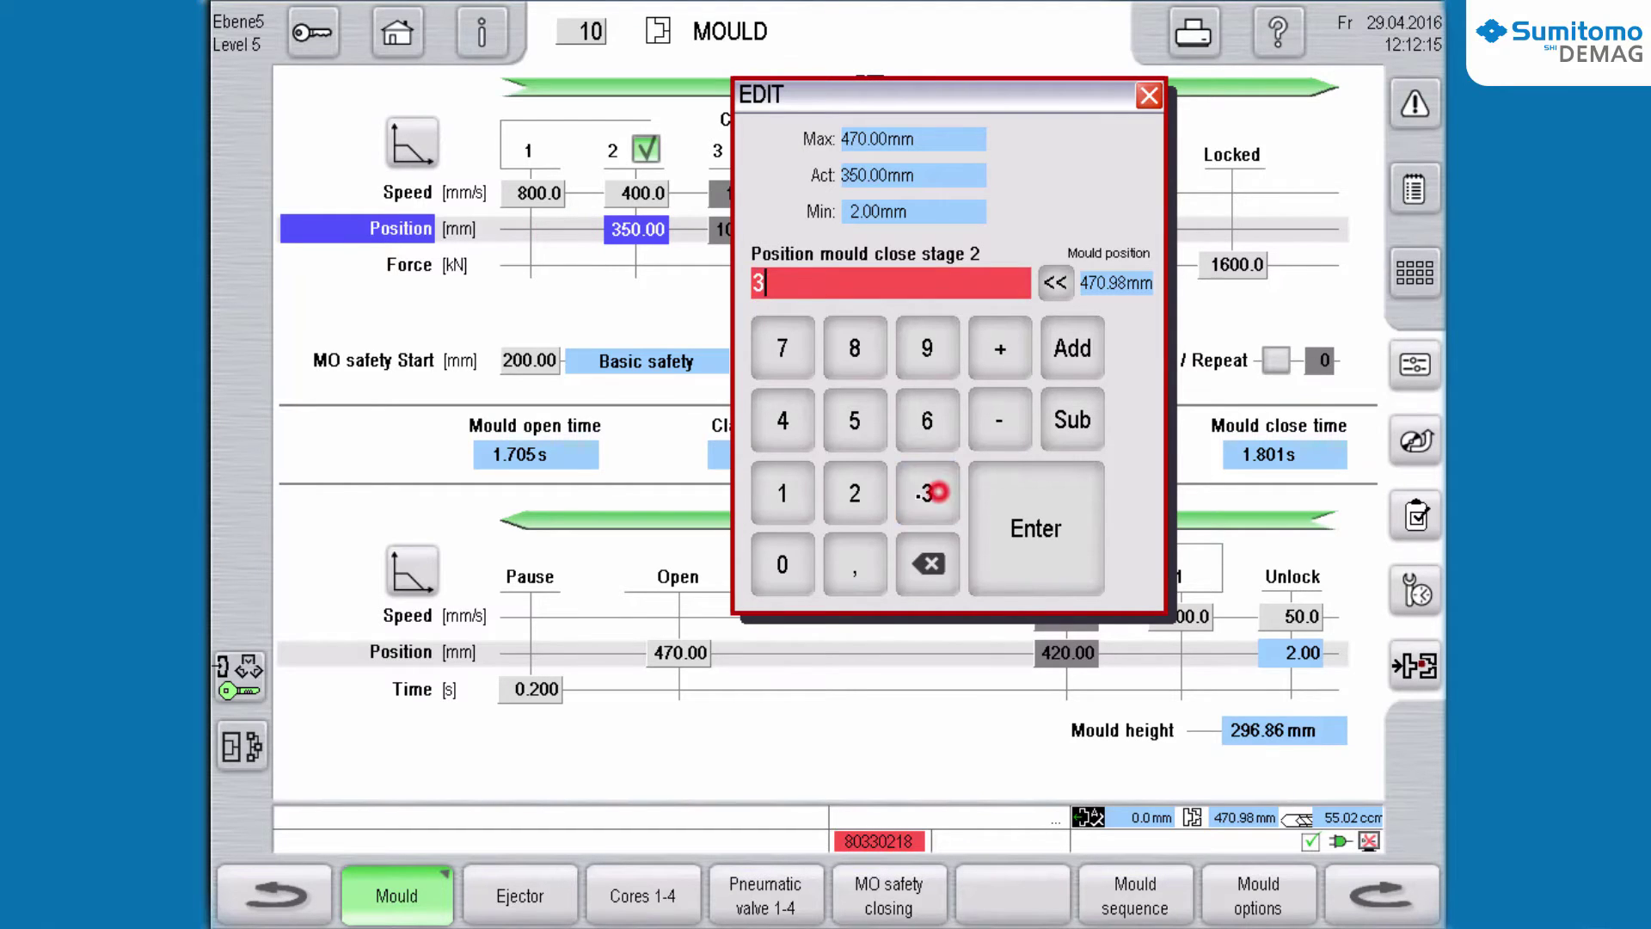
left_click(855, 492)
left_click(782, 565)
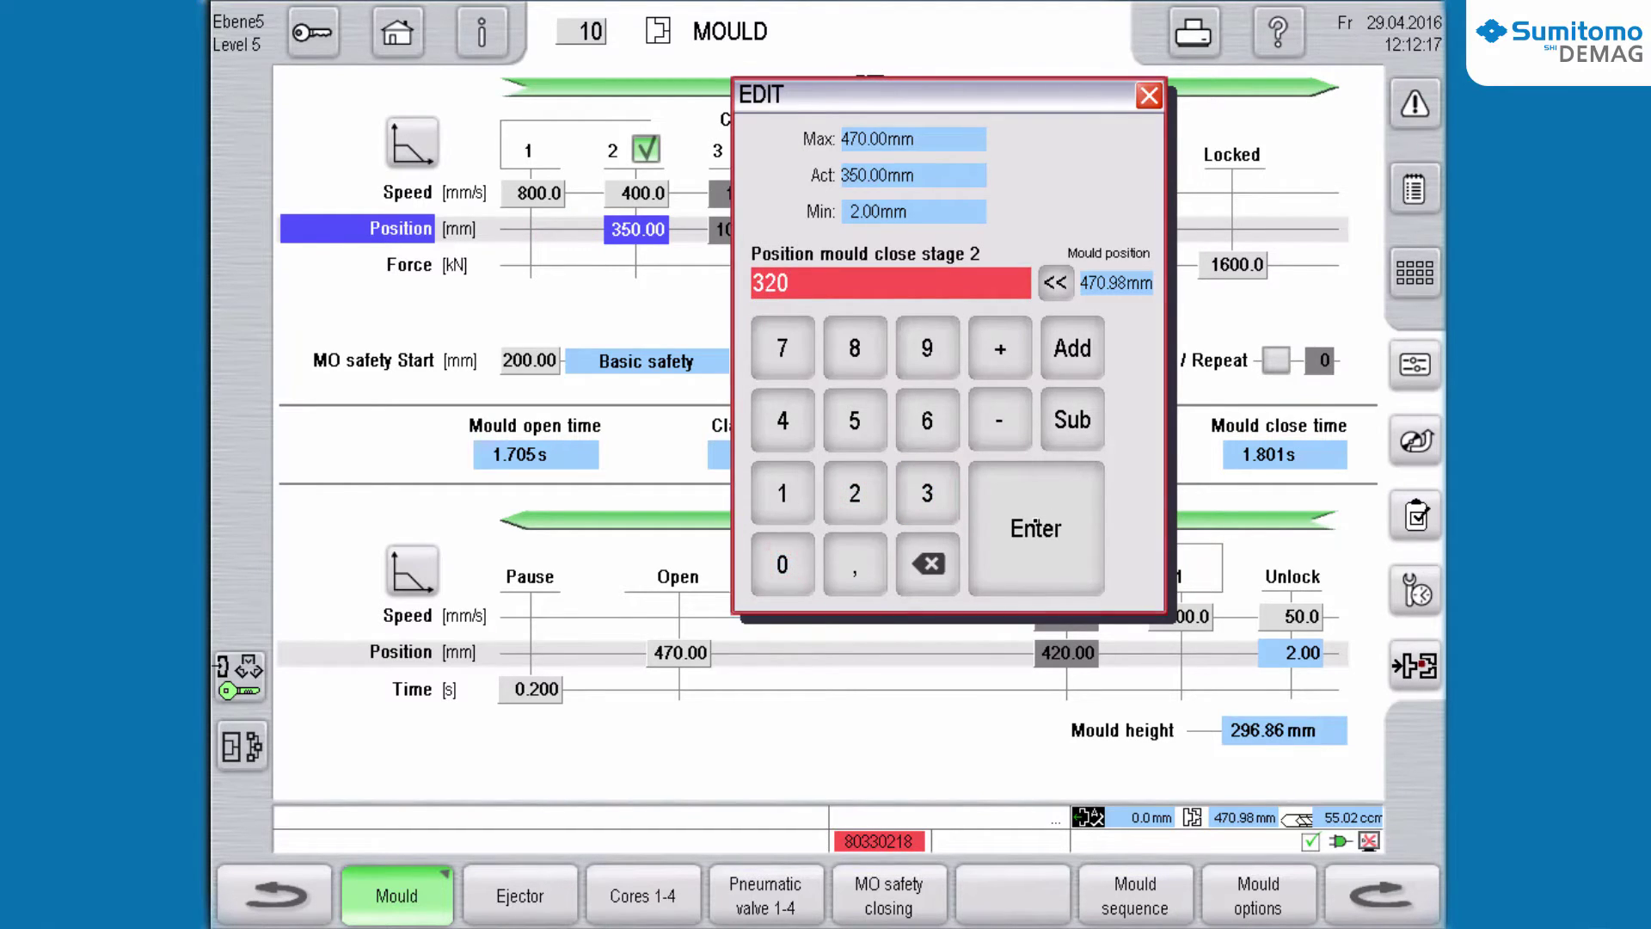
left_click(1035, 523)
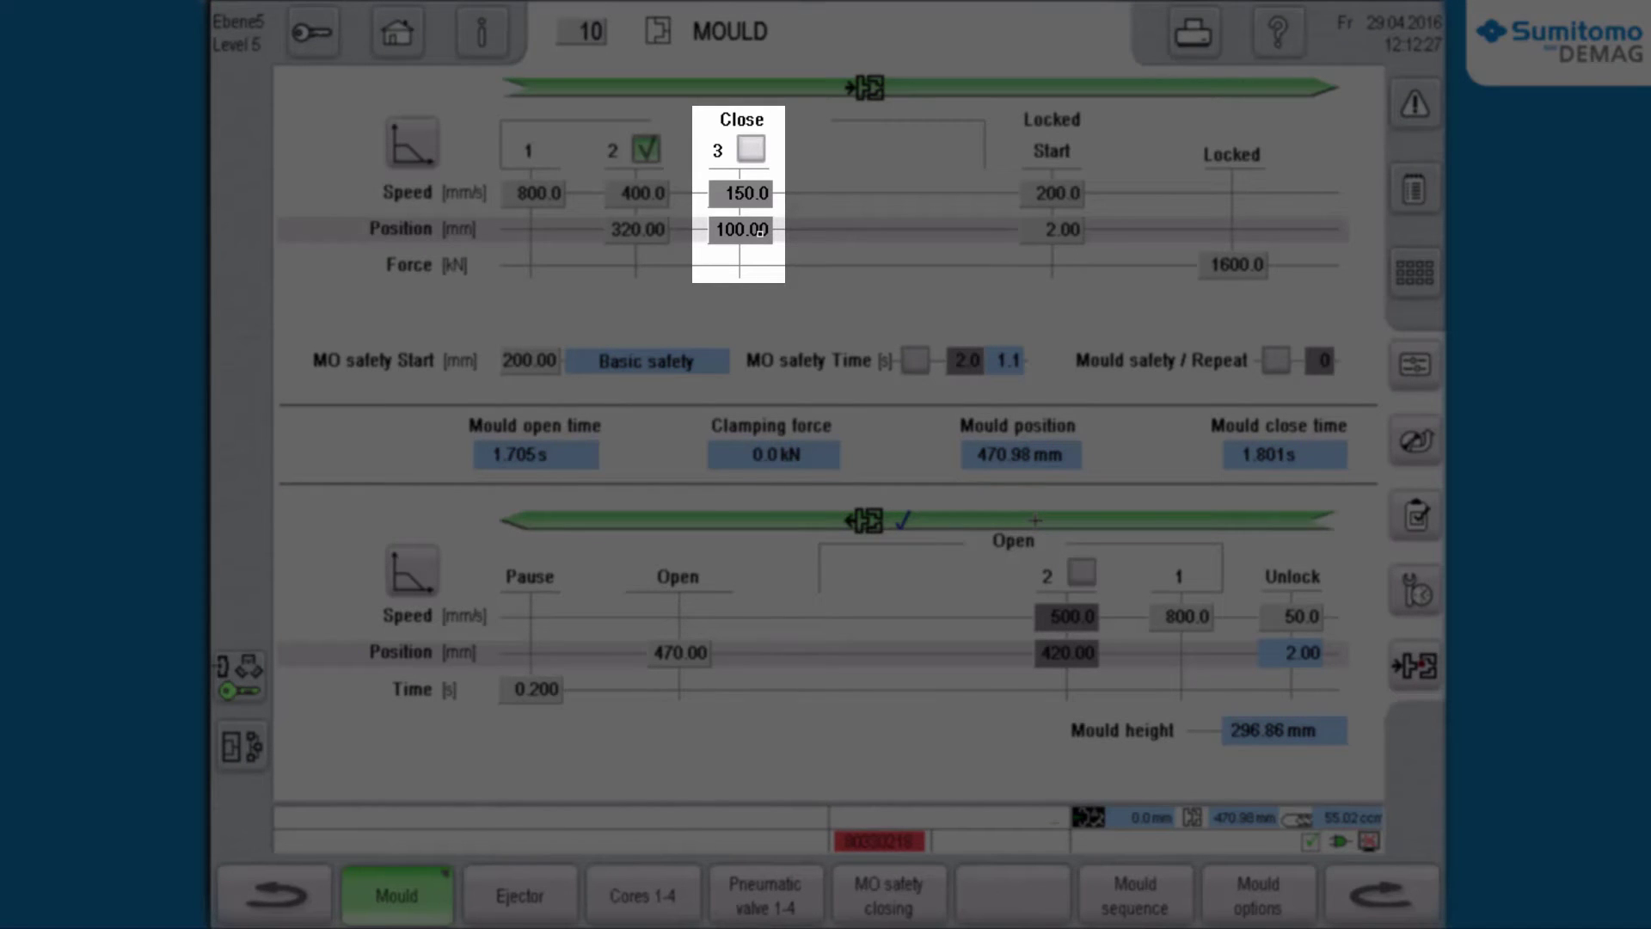
Step: Set the close stage 3 position to 120 mm and enable stage 3
left_click(762, 228)
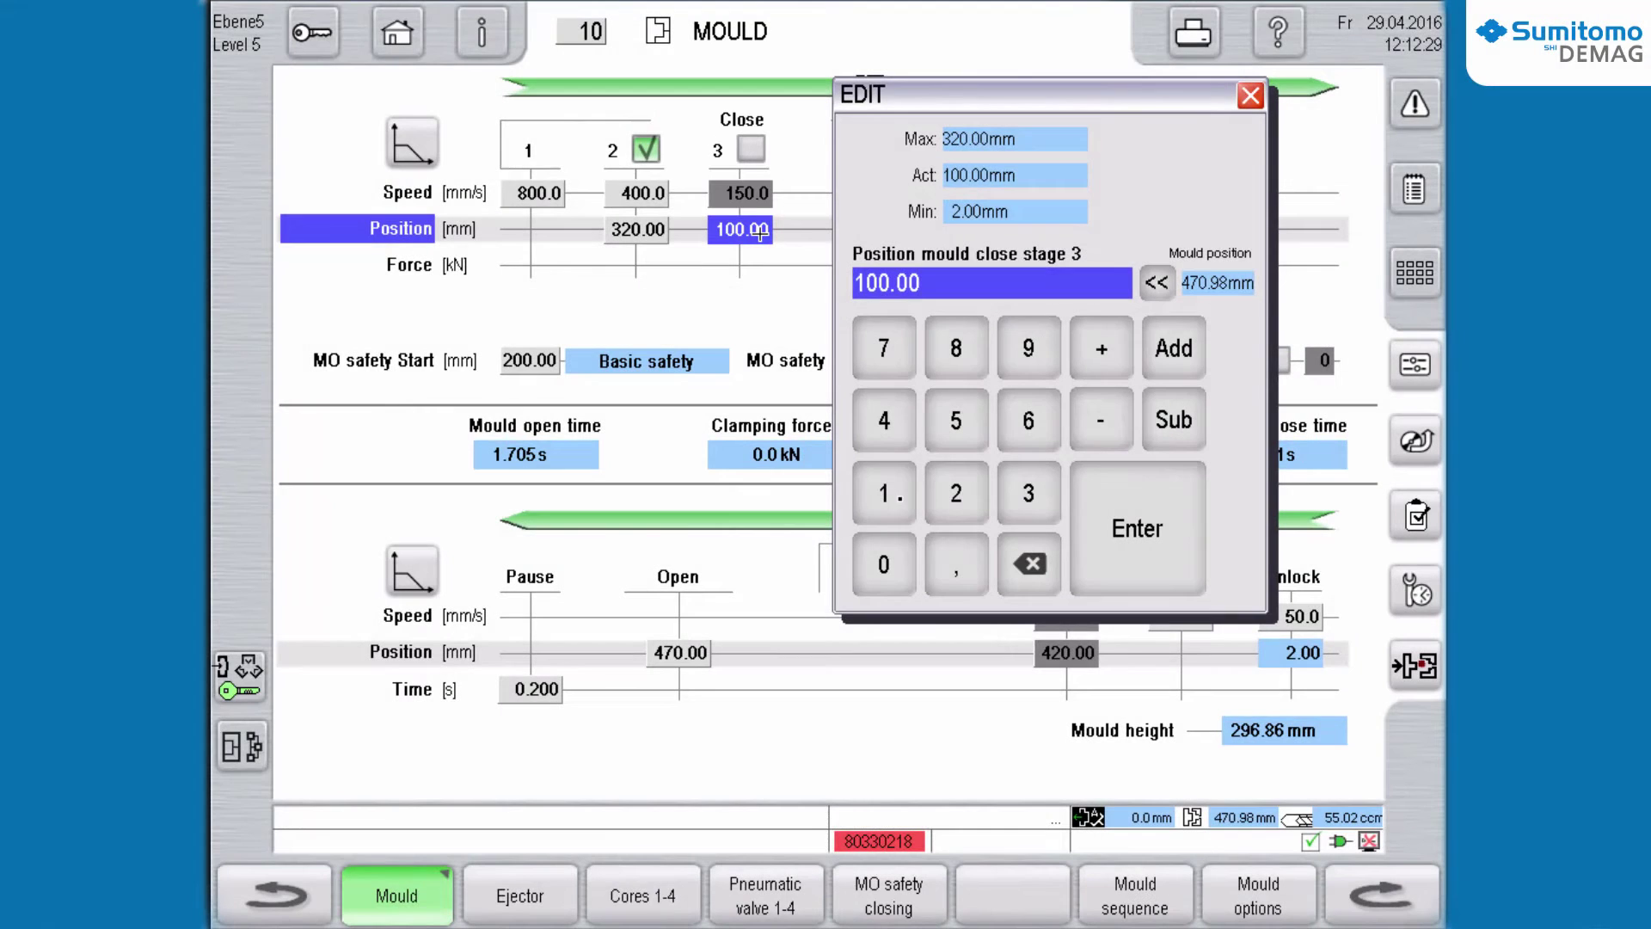
left_click(899, 497)
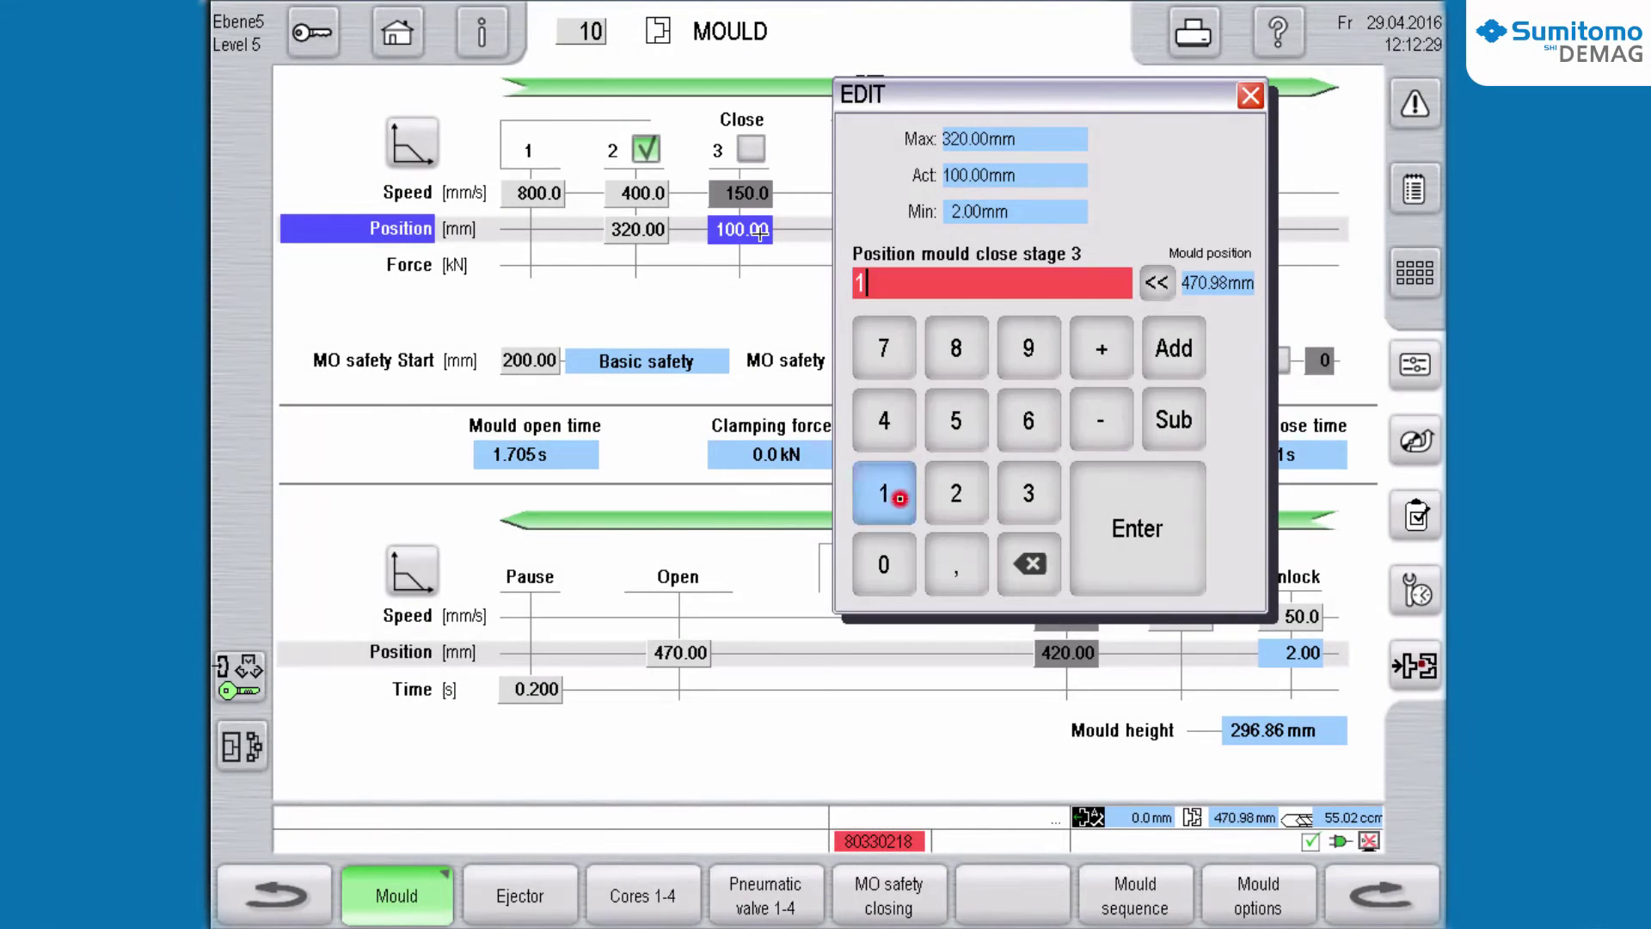
left_click(961, 497)
left_click(895, 572)
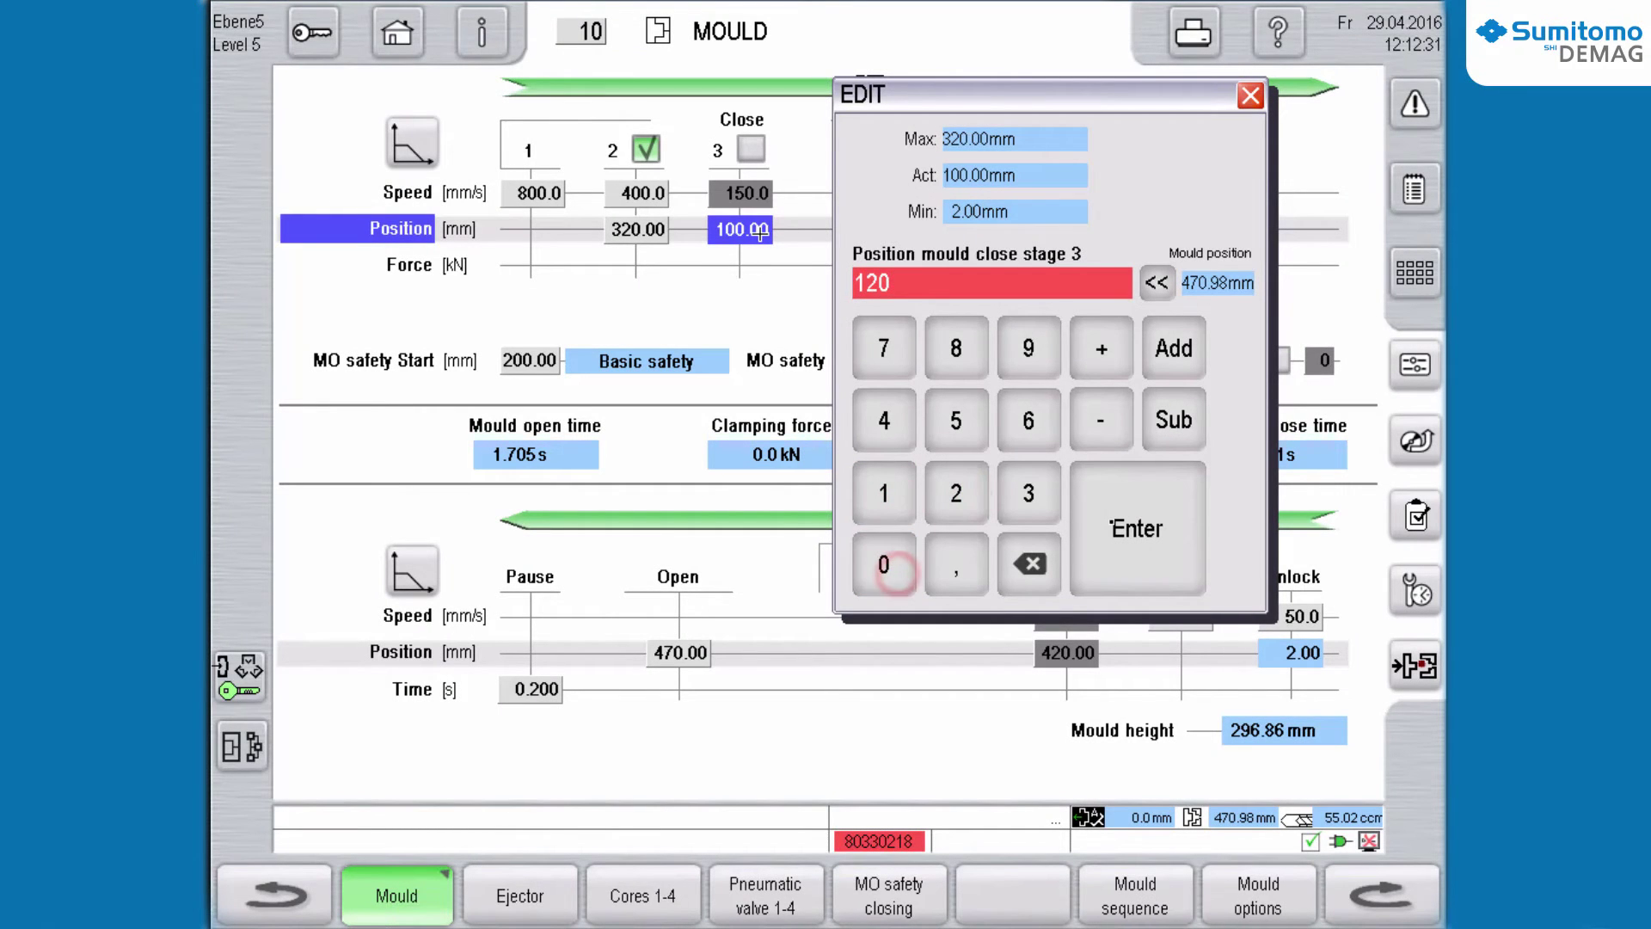
left_click(1128, 522)
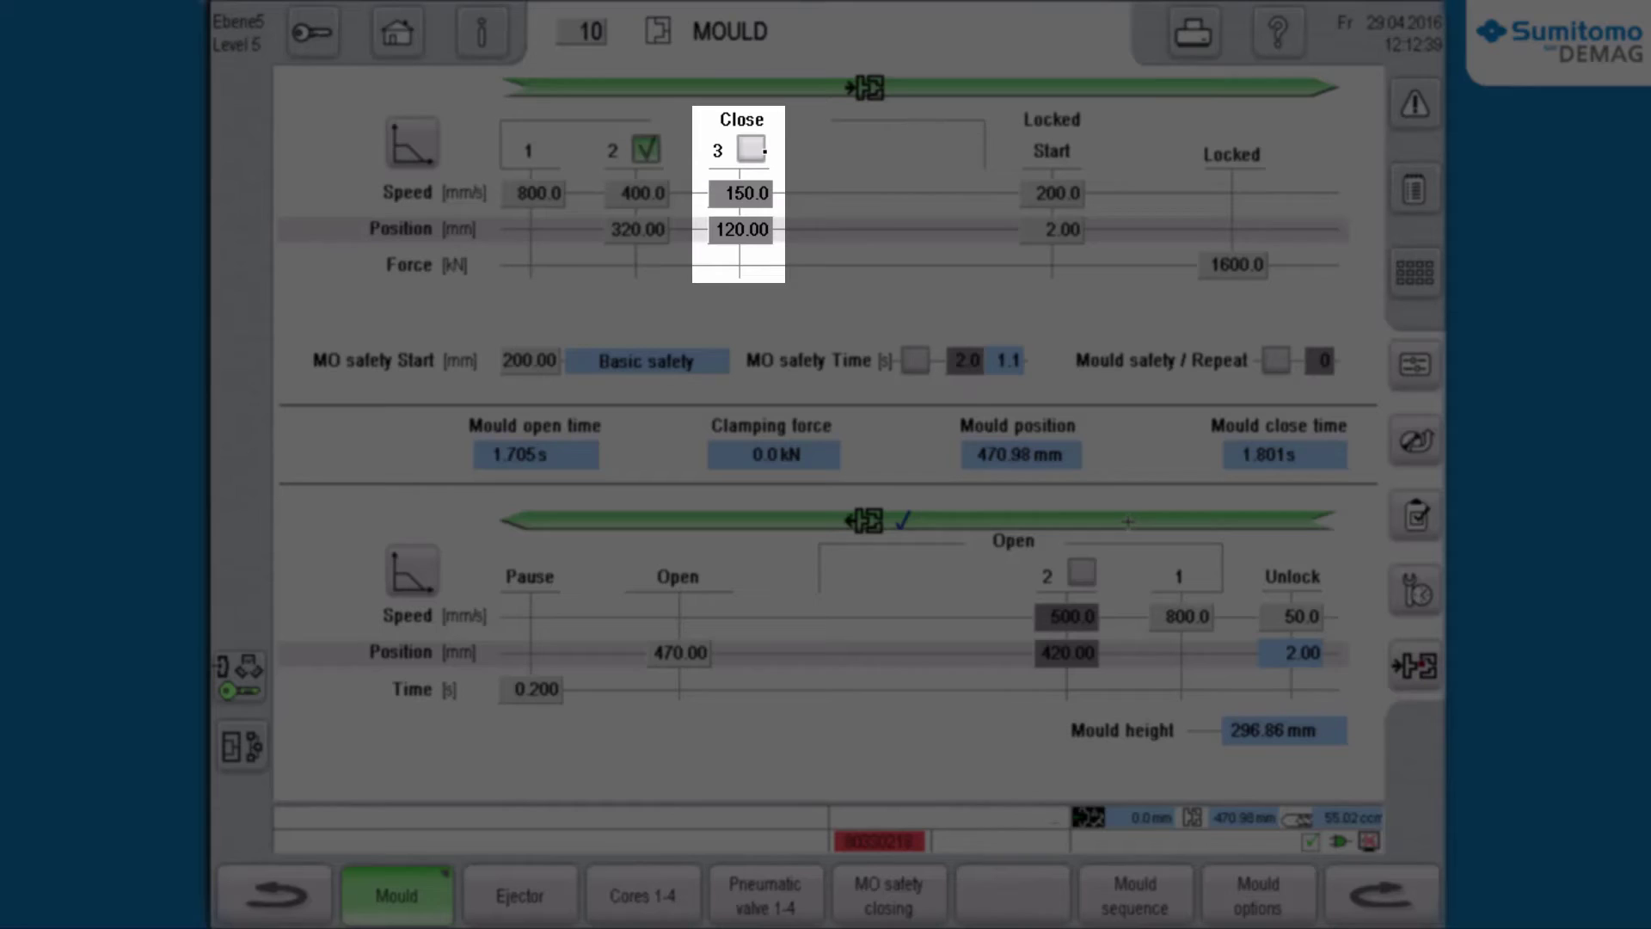
left_click(764, 151)
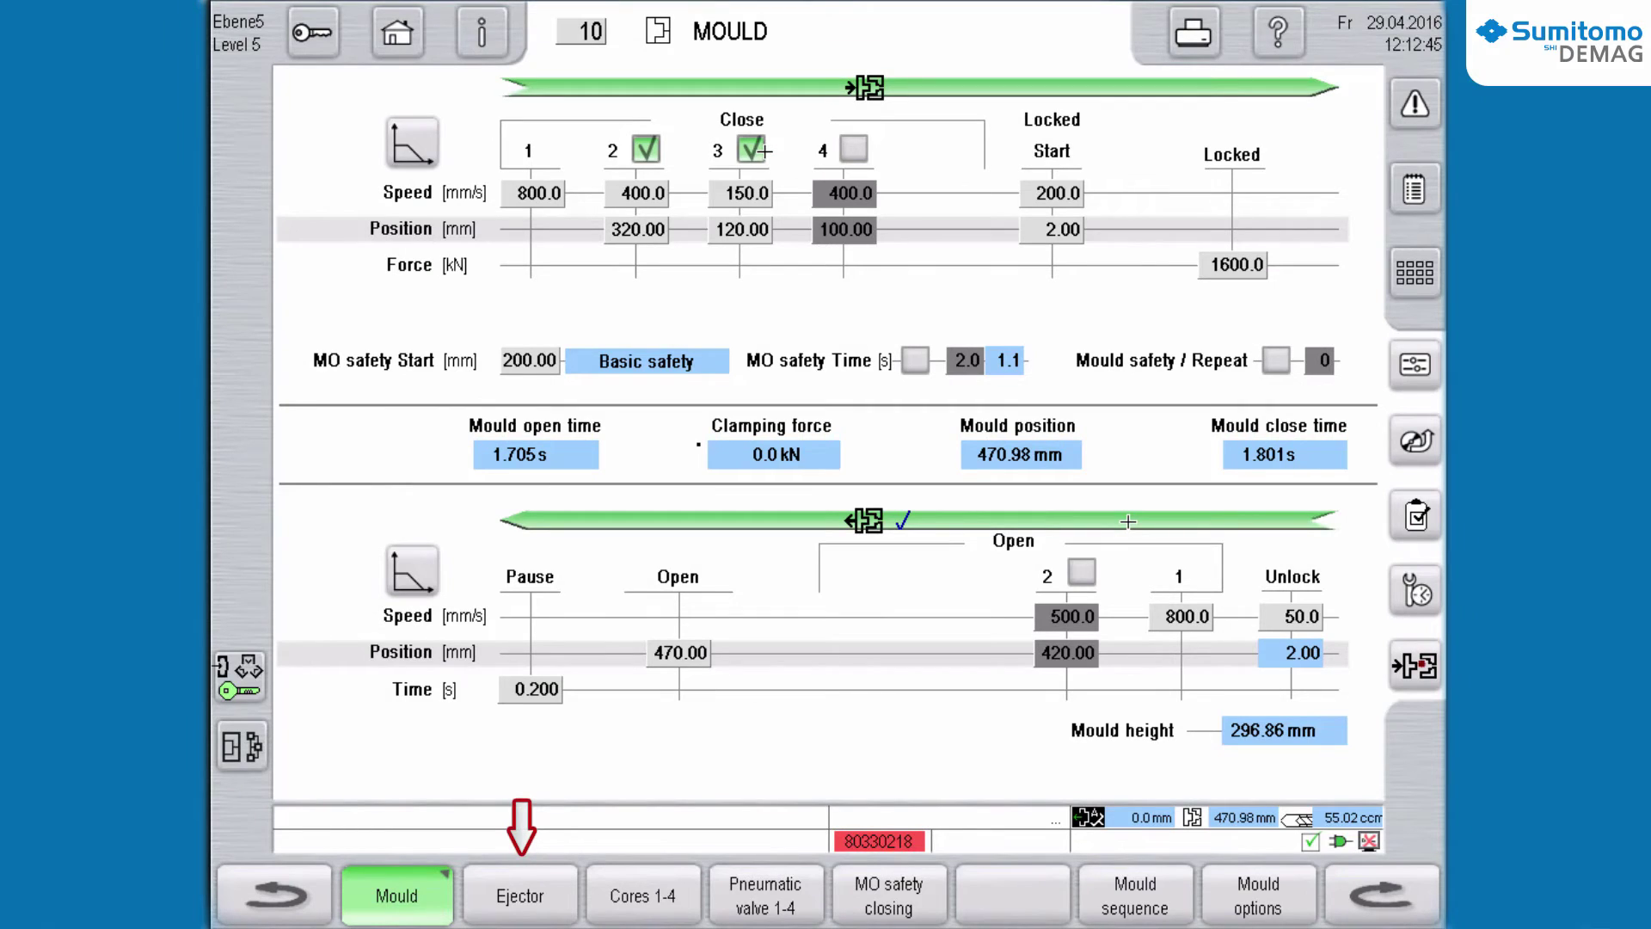
Step: Switch to the Ejector screen, where the alarm list shows Cylinder heating IU1 OFF
left_click(530, 891)
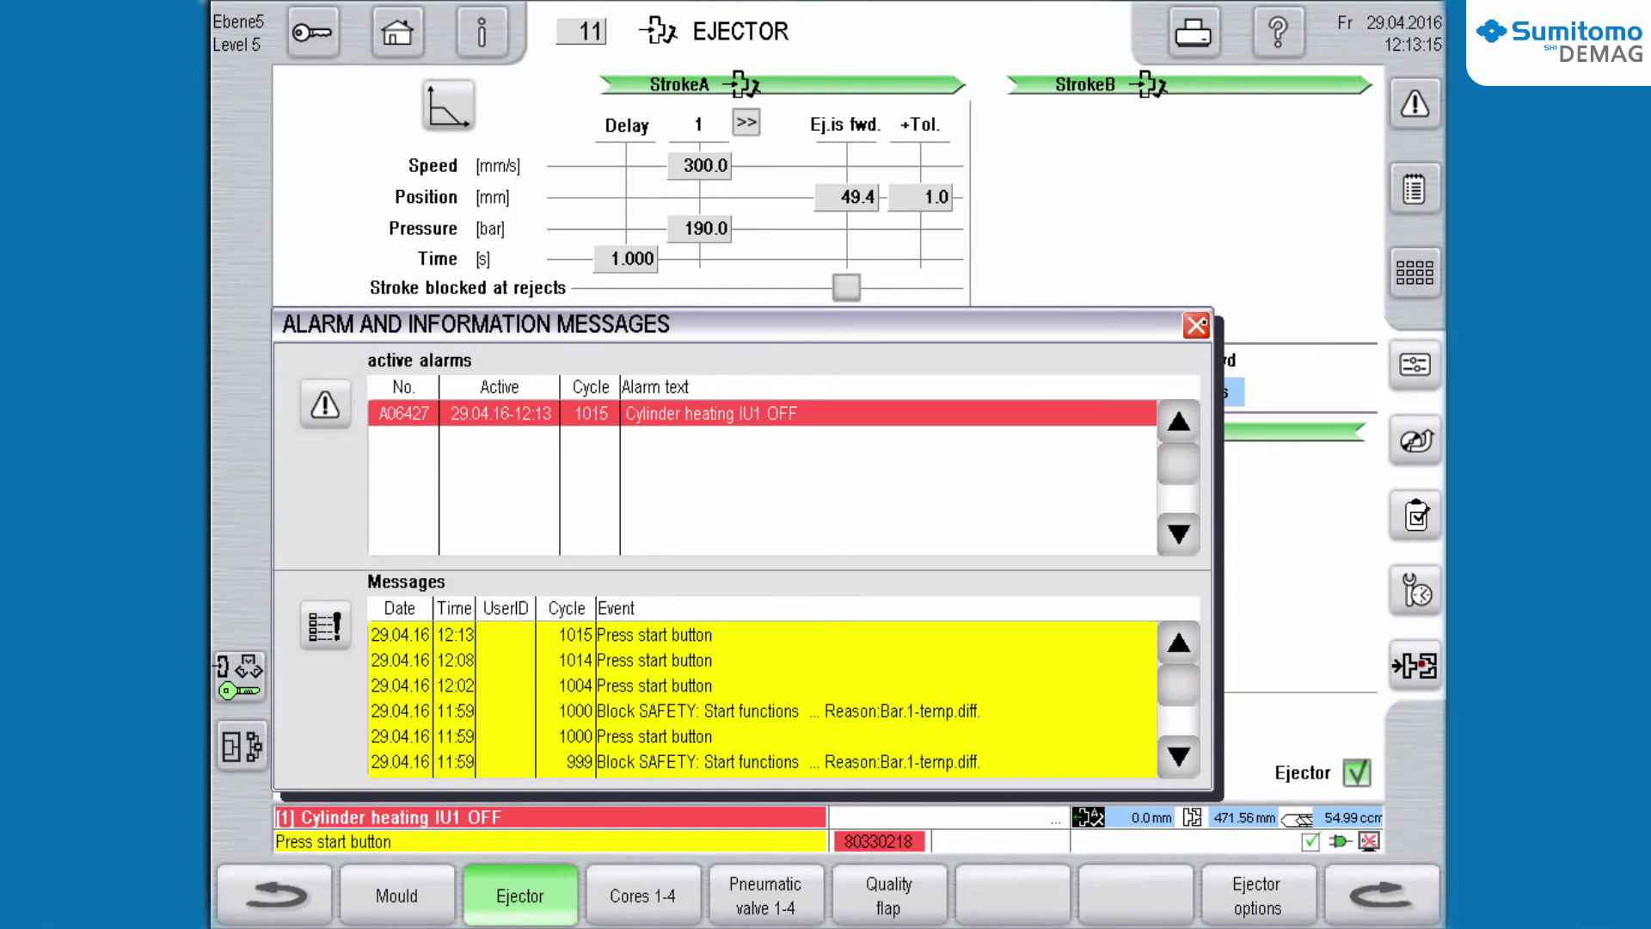
Step: Dismiss the alarm and information messages dialog over the Ejector screen
left_click(1197, 324)
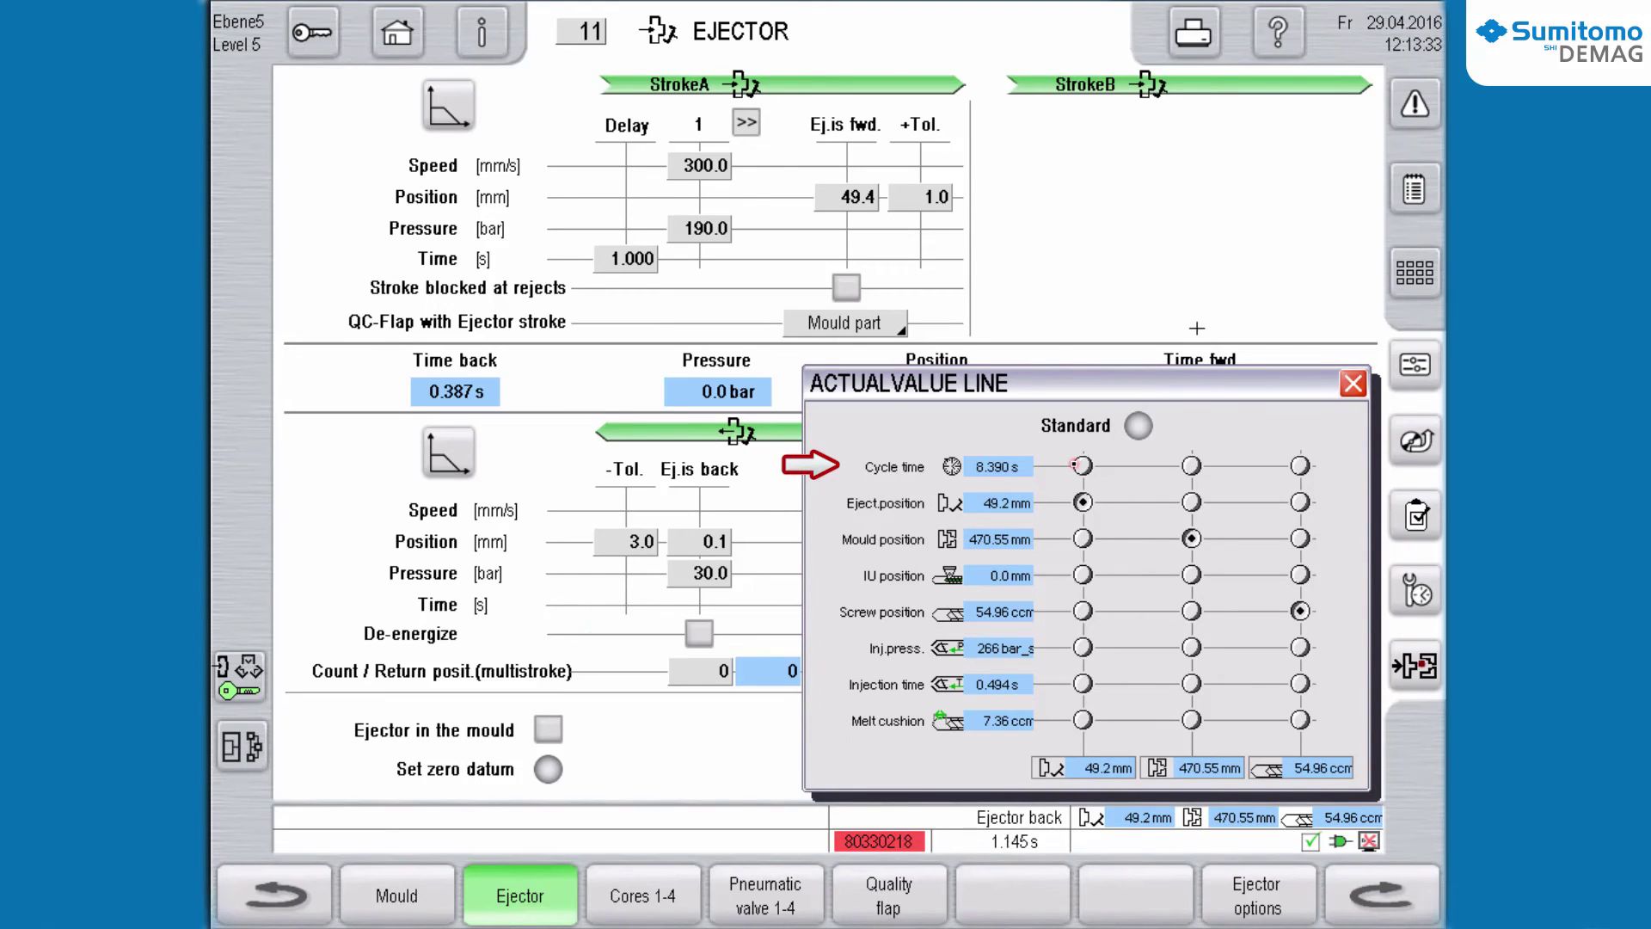
Step: Show cycle time, injection pressure and melt cushion in the actual value line; check state line settings
left_click(1082, 467)
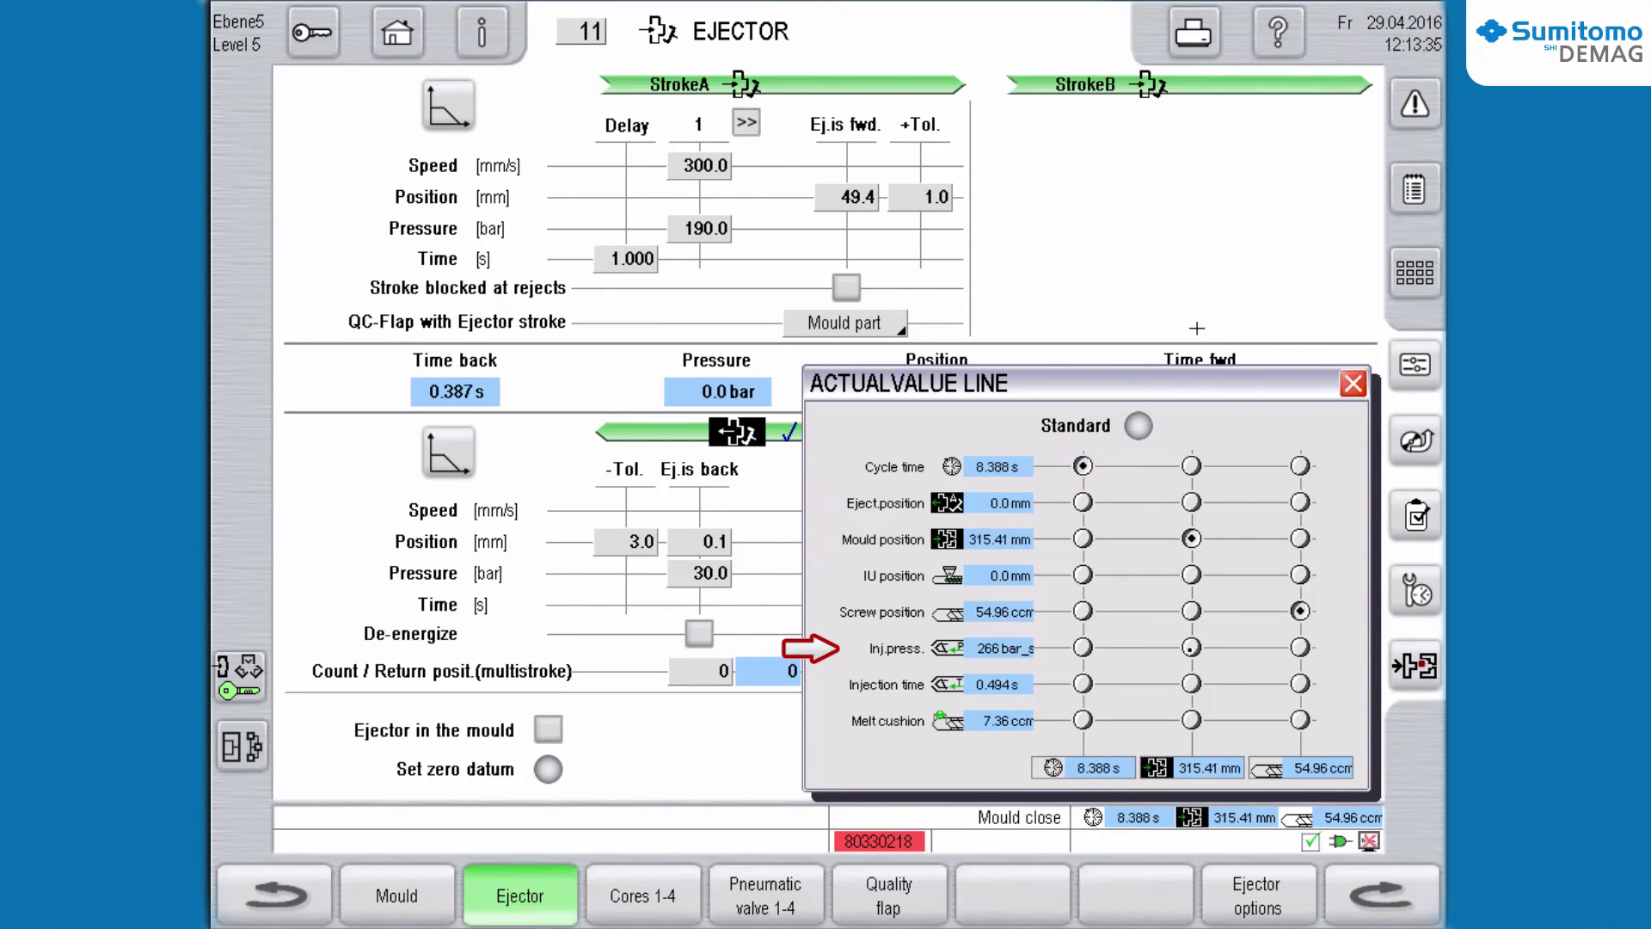
left_click(1191, 646)
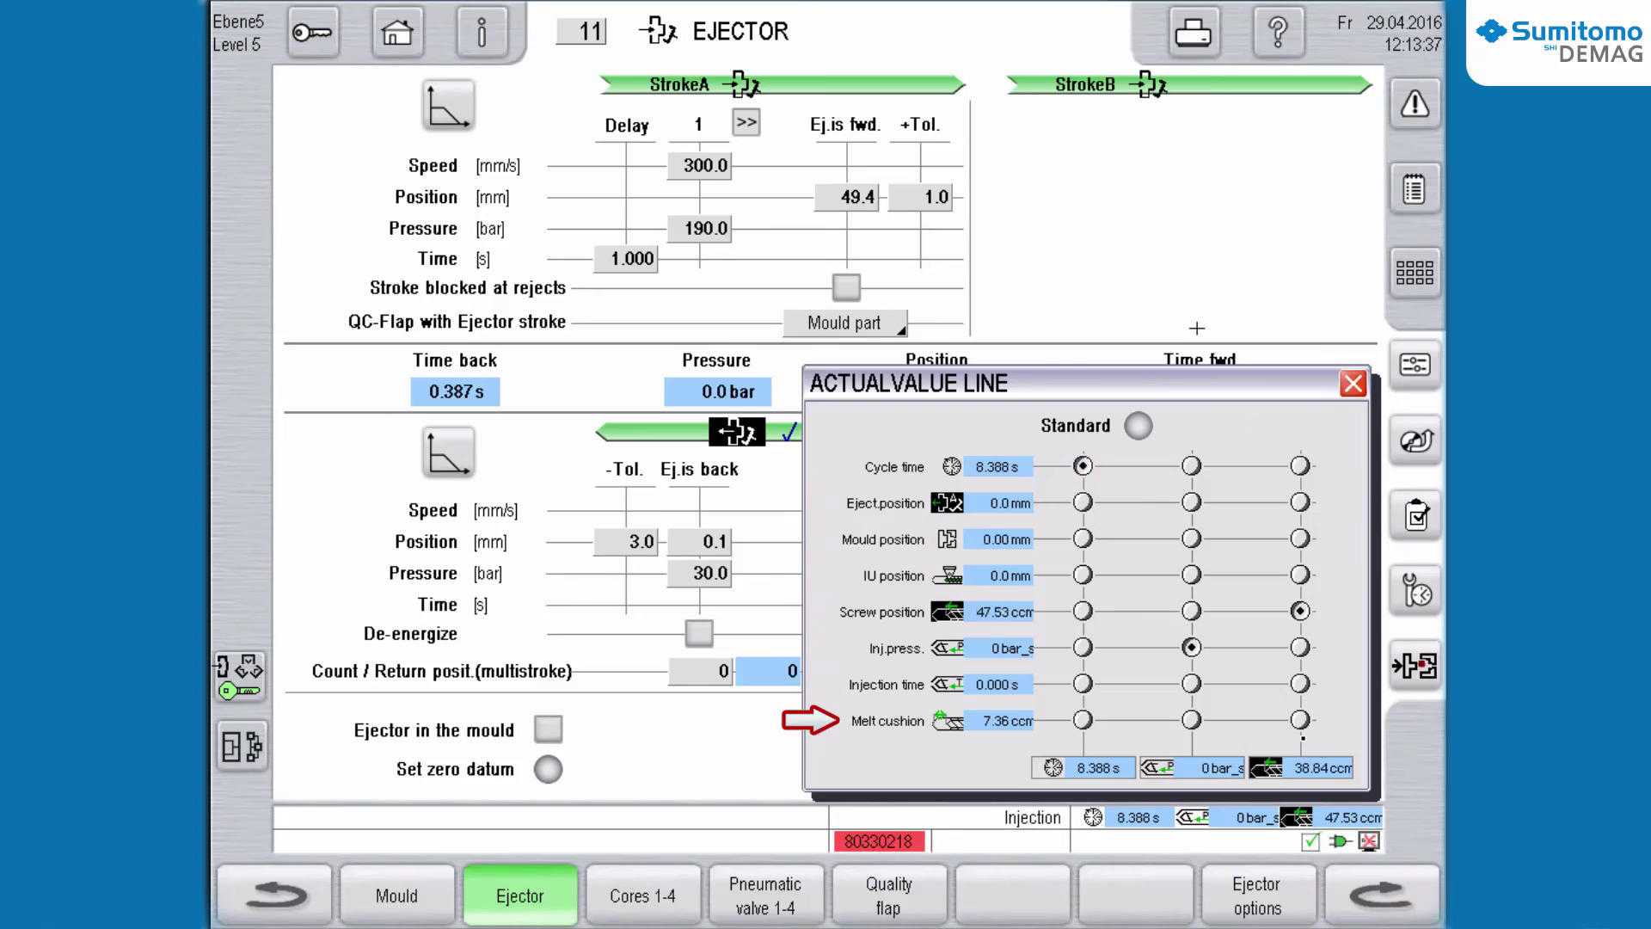
left_click(1300, 719)
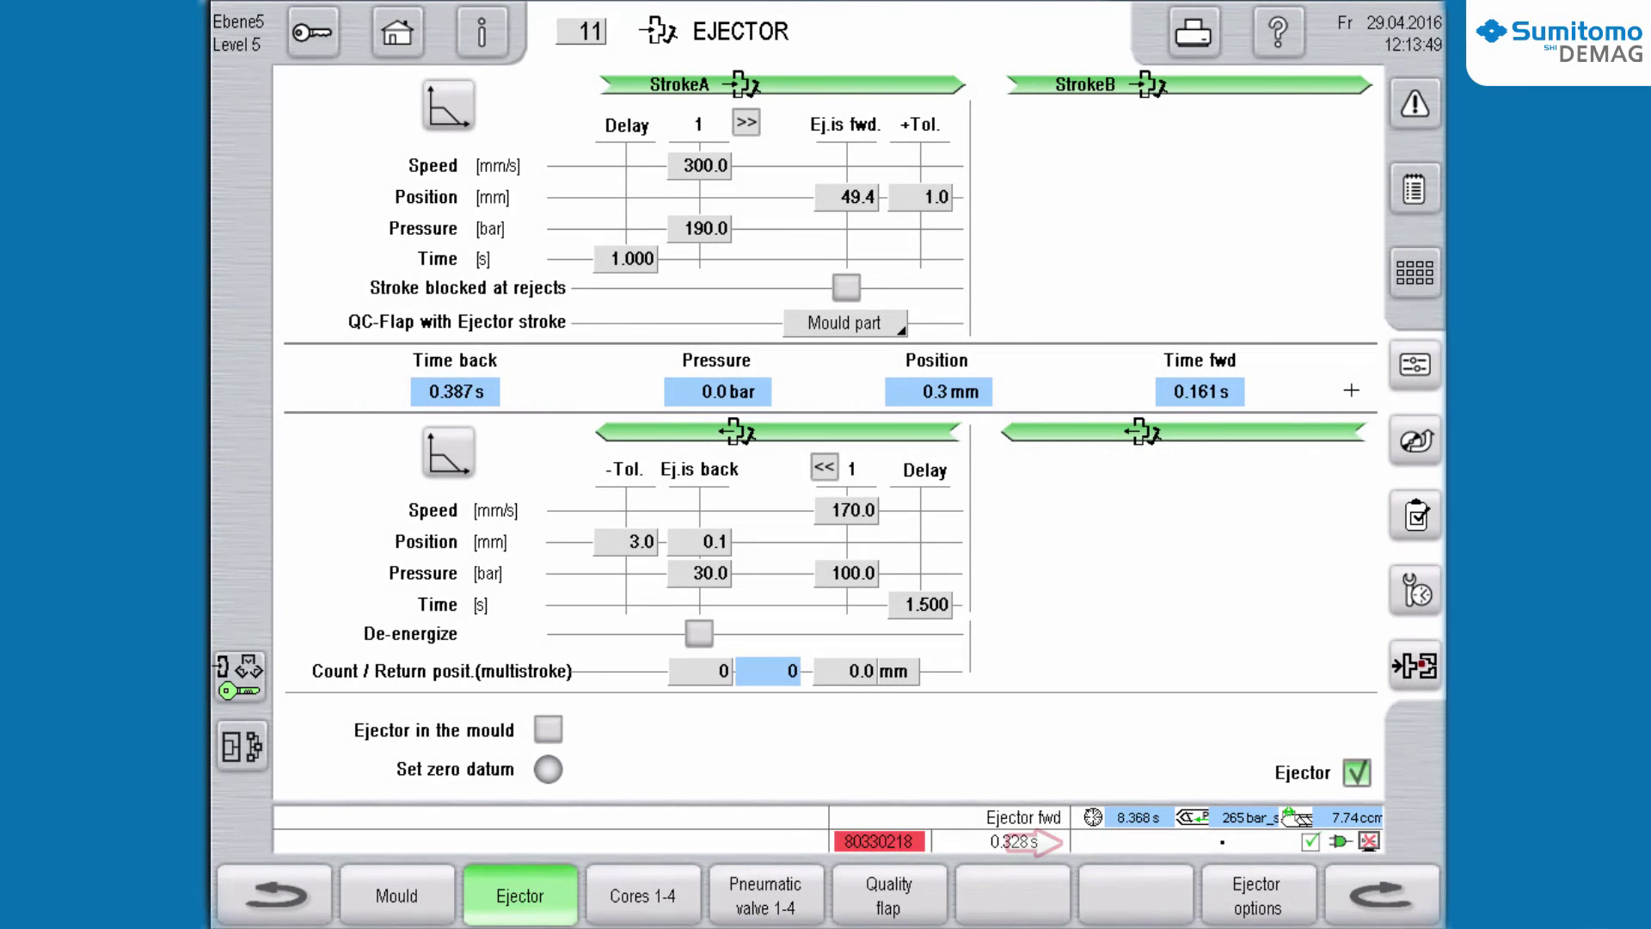
left_click(1222, 842)
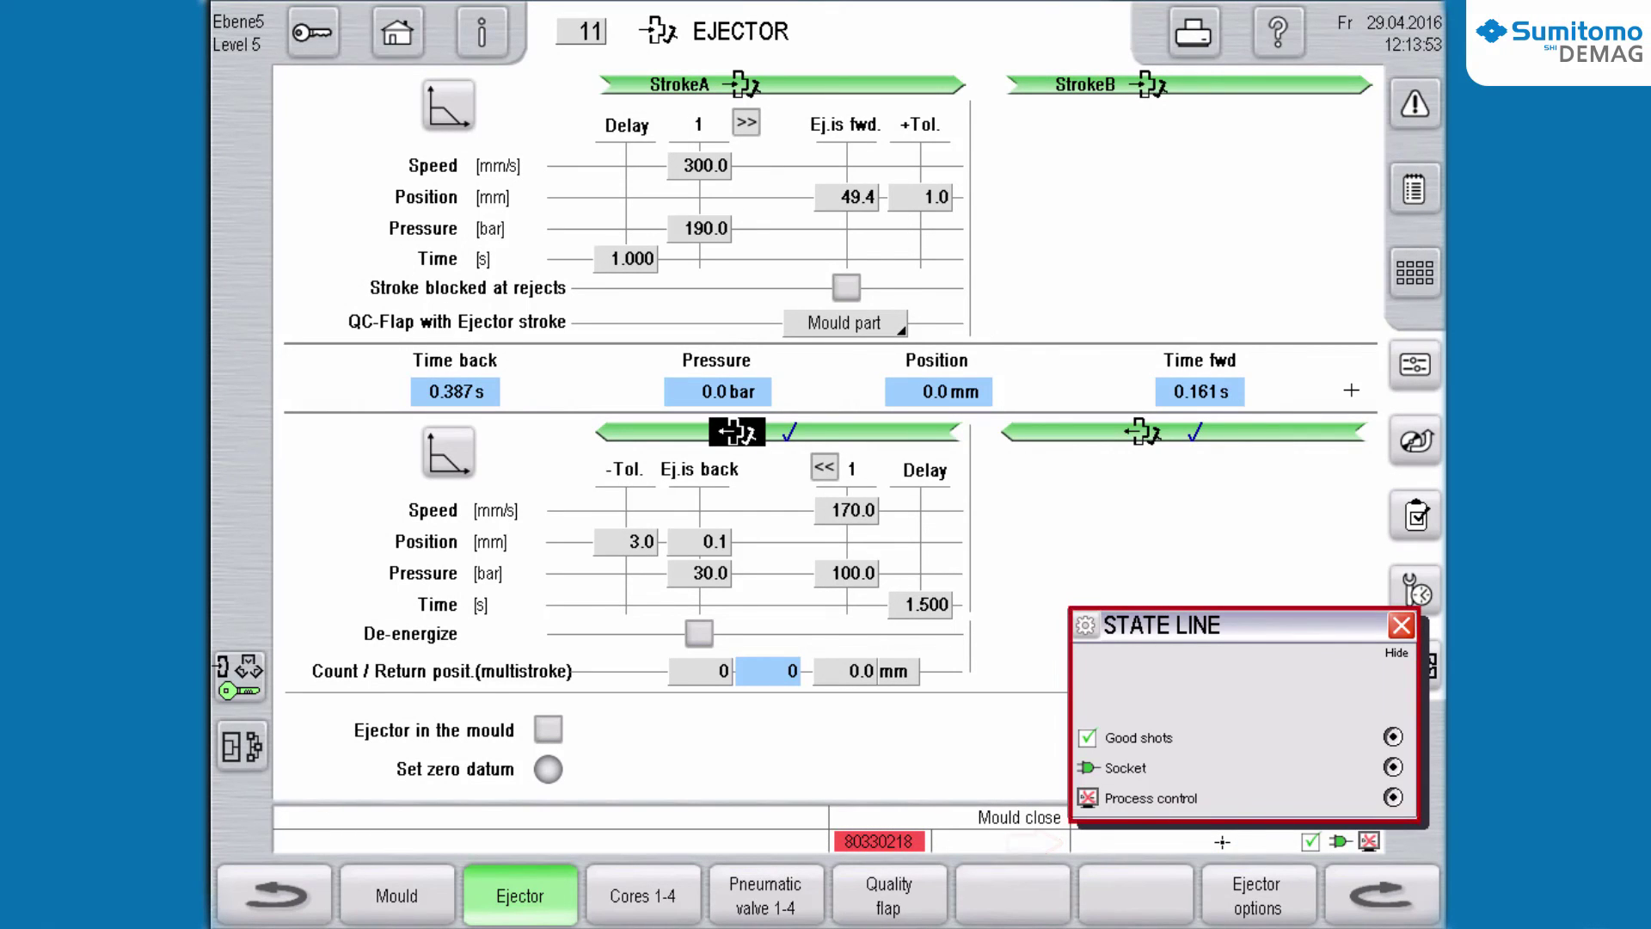
left_click(1402, 627)
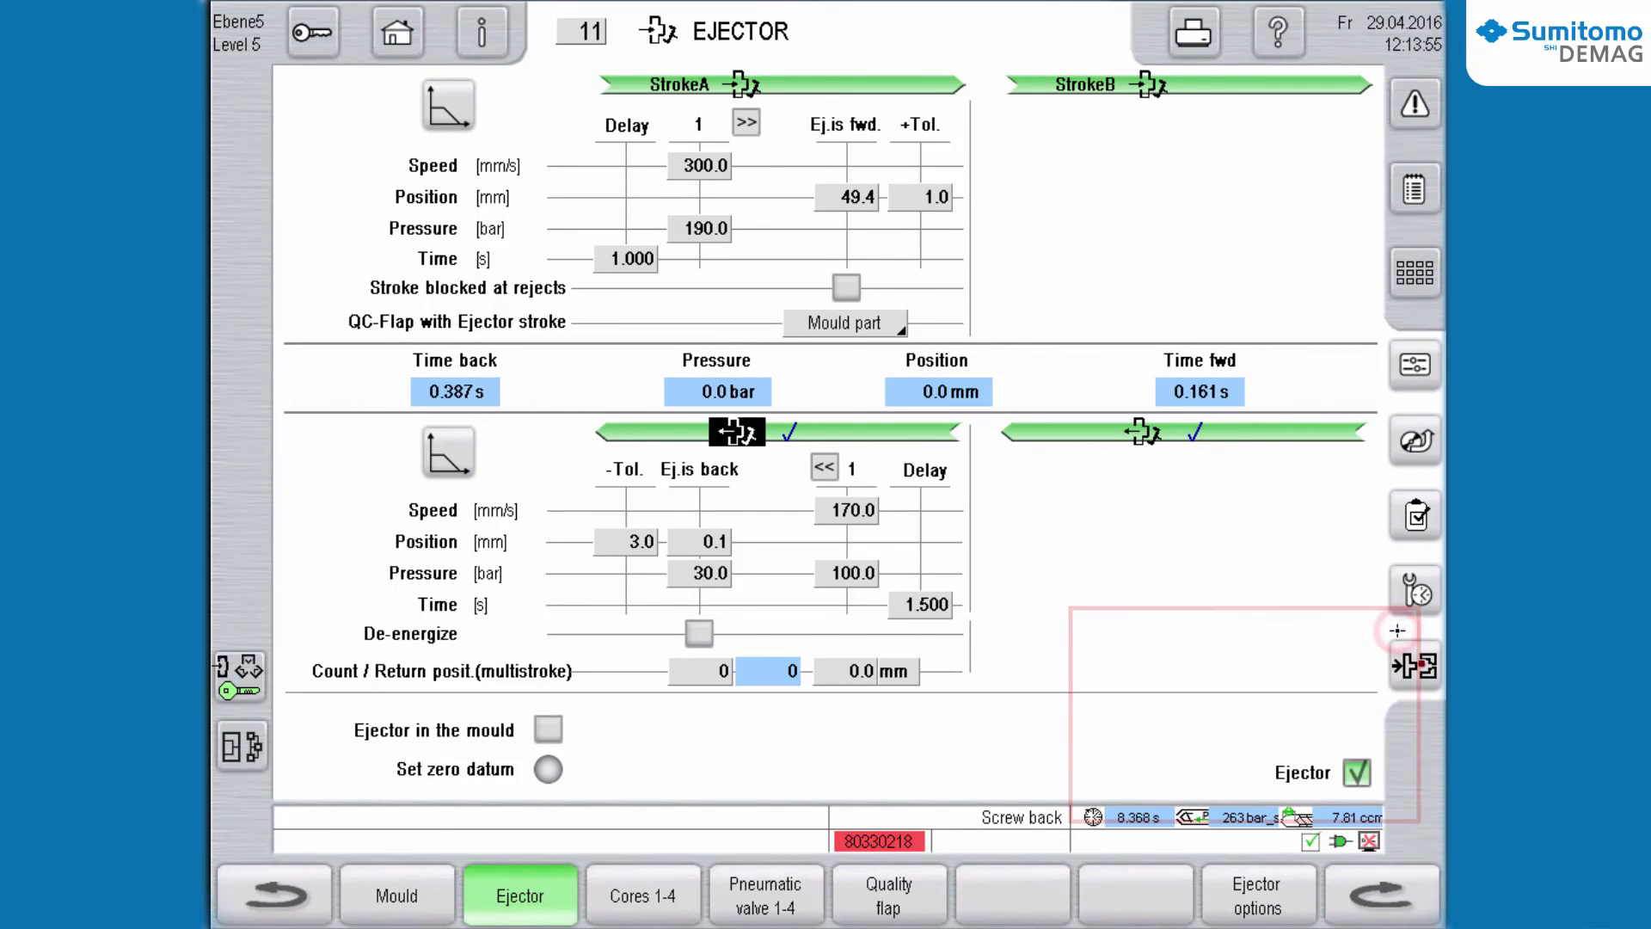